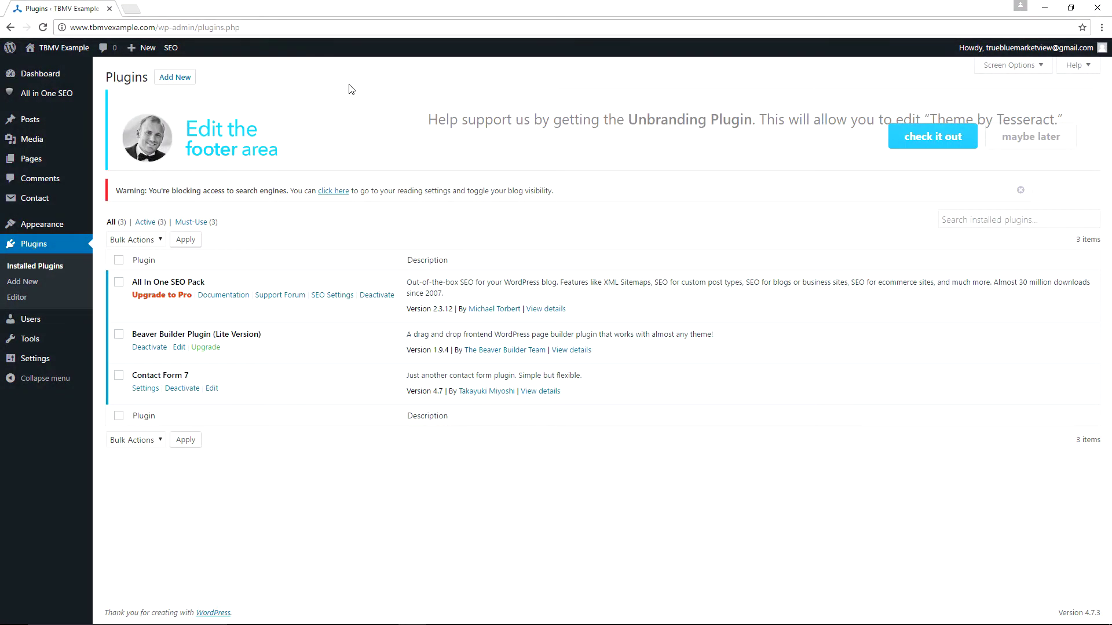
# Step: Search the Add Plugins page for 'simple custom css'
pyautogui.click(181, 81)
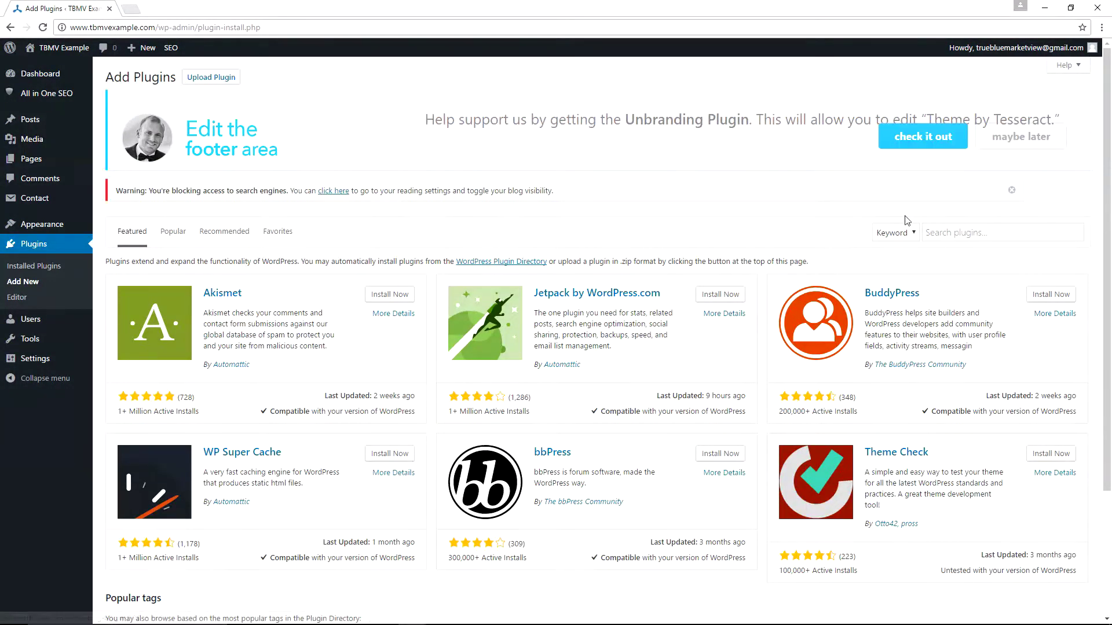
pyautogui.click(977, 231)
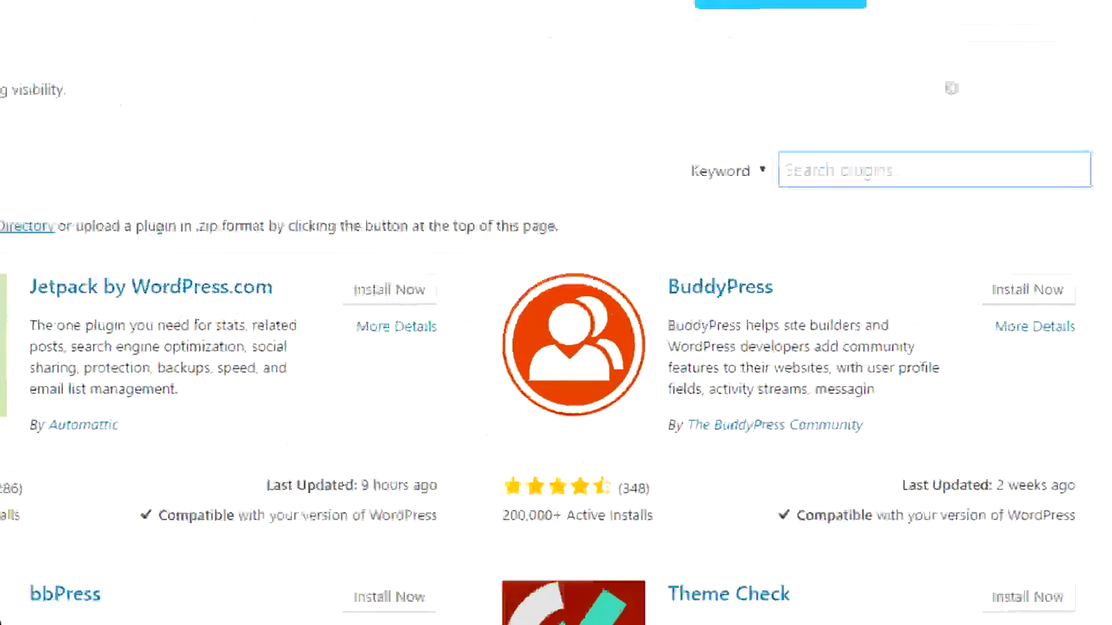
pyautogui.write('simpl')
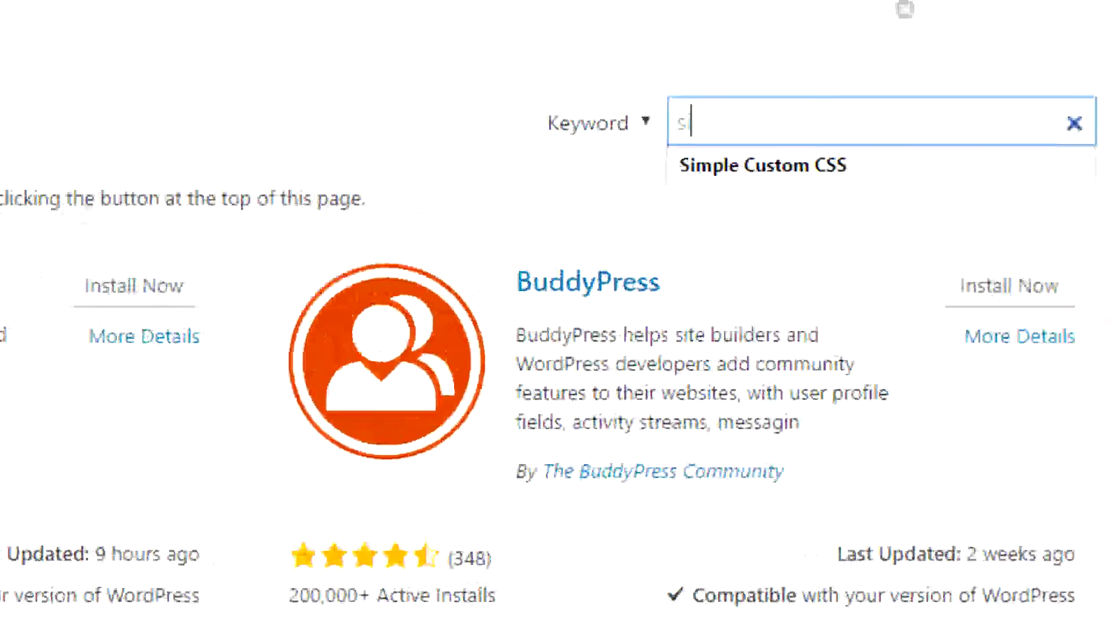
pyautogui.write('e custom css')
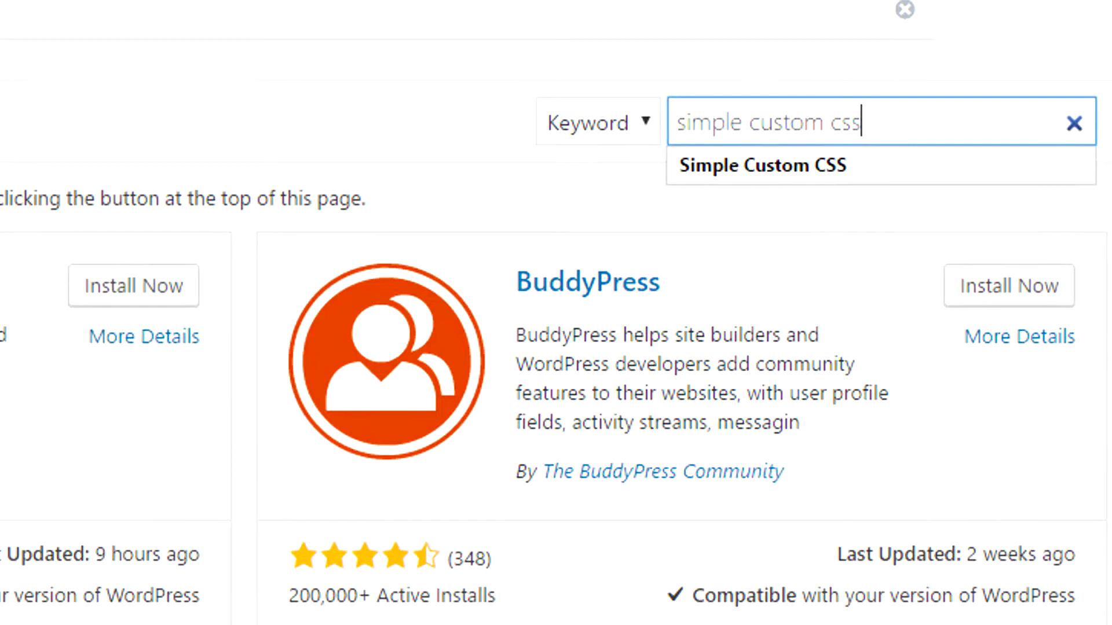
pyautogui.press('Return')
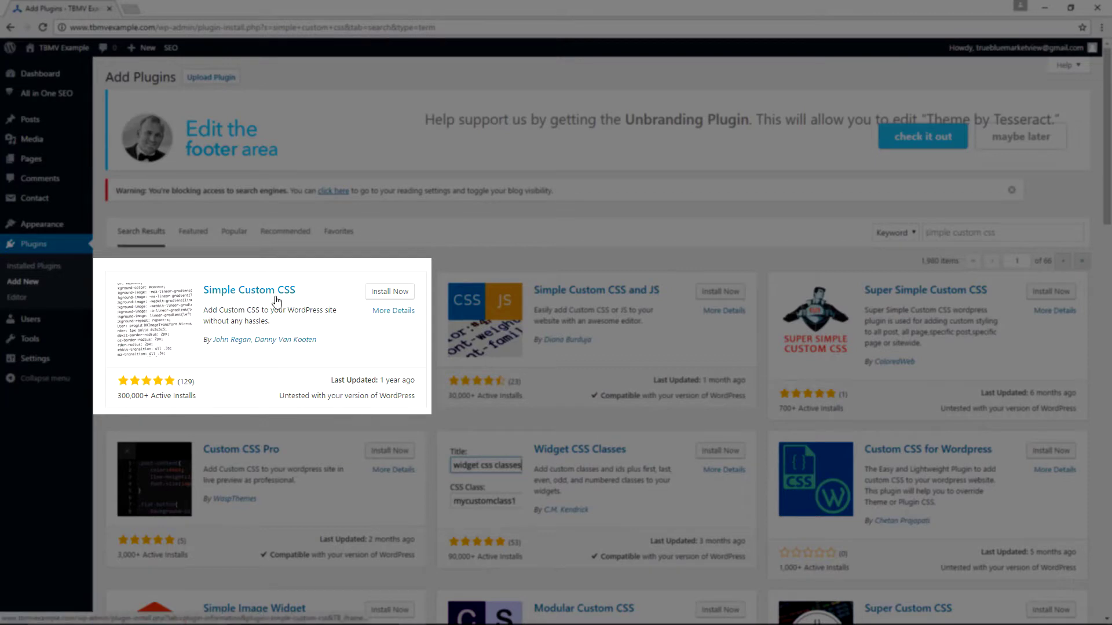
# Step: Install Simple Custom CSS from its search result card and activate it
pyautogui.click(389, 292)
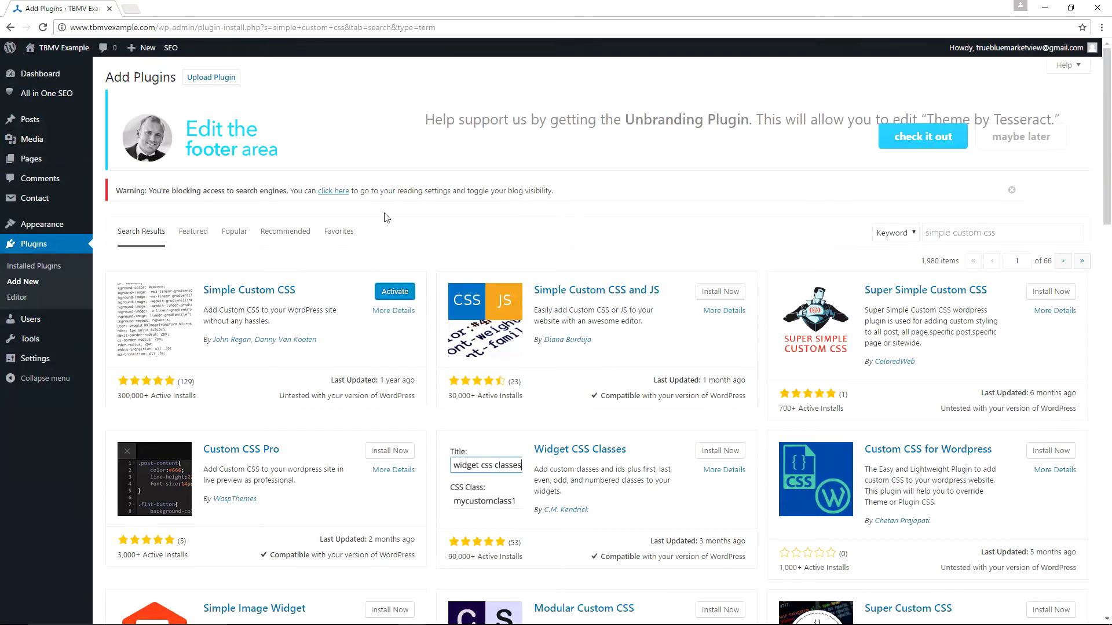
pyautogui.click(389, 294)
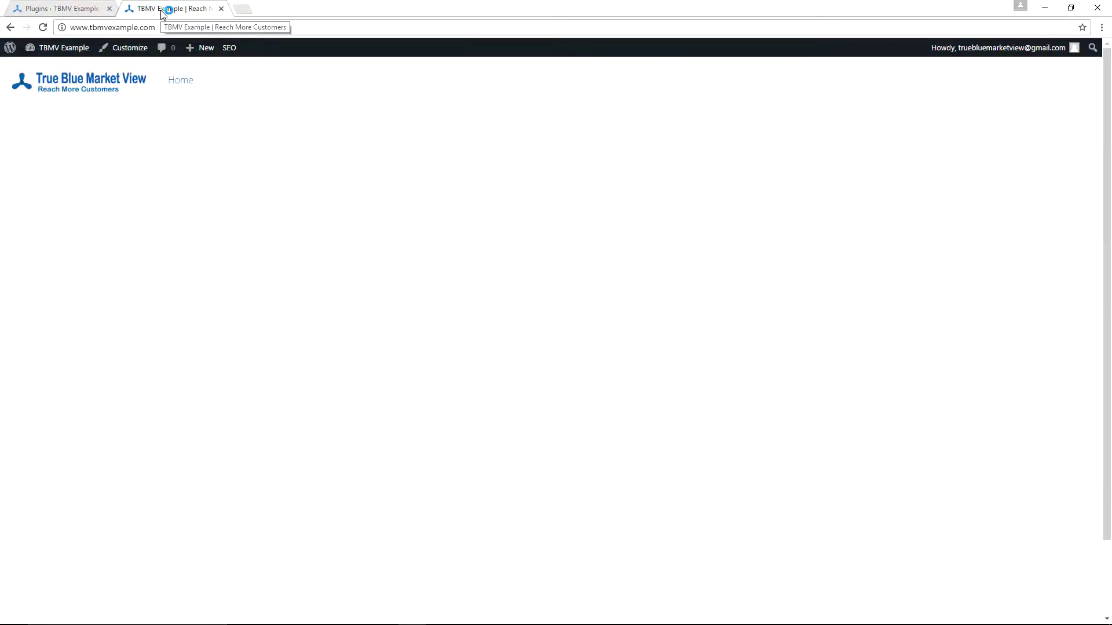
# Step: Scroll down the live site to inspect its footer credit area
pyautogui.scroll(-2, 425, 255)
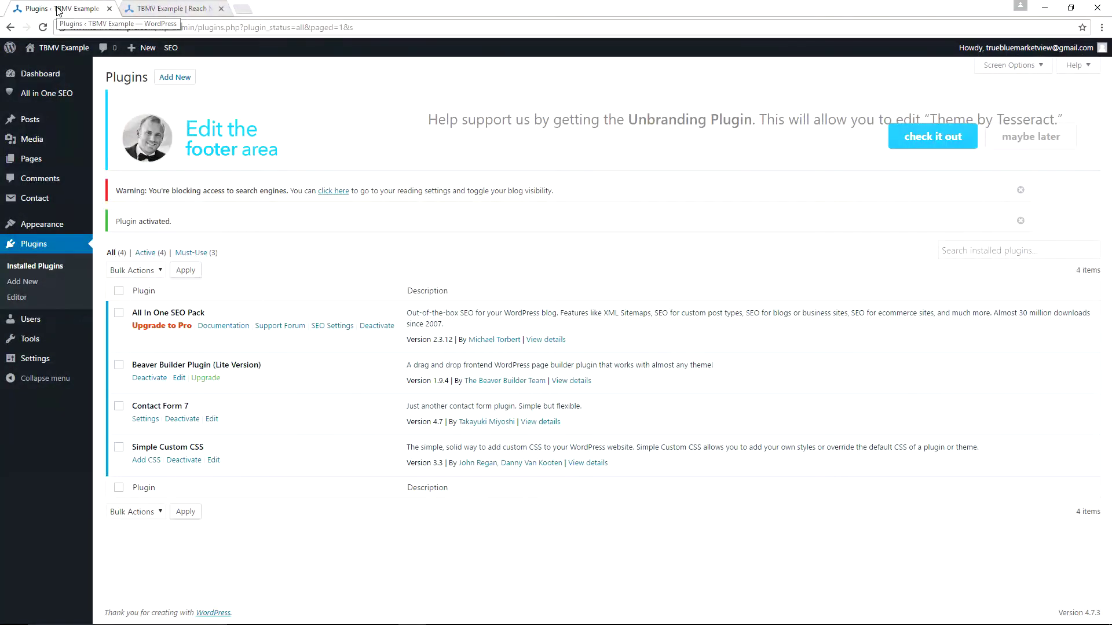
pyautogui.moveTo(41, 225)
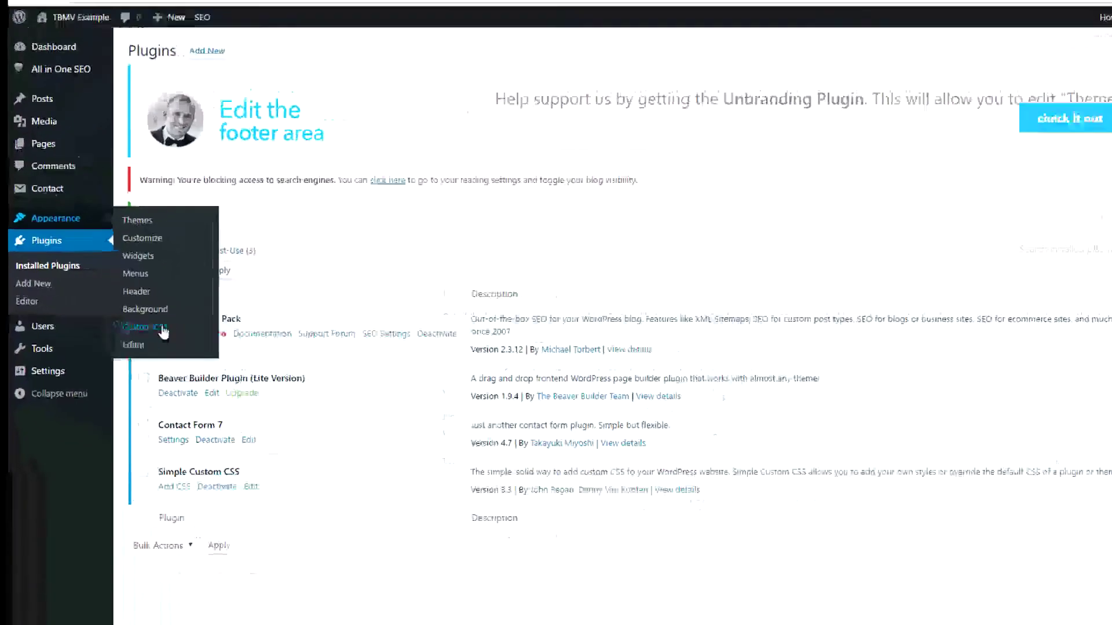
# Step: Open Appearance > Custom CSS and enter #footer-banner-right { visibility:hidden; }
pyautogui.click(162, 331)
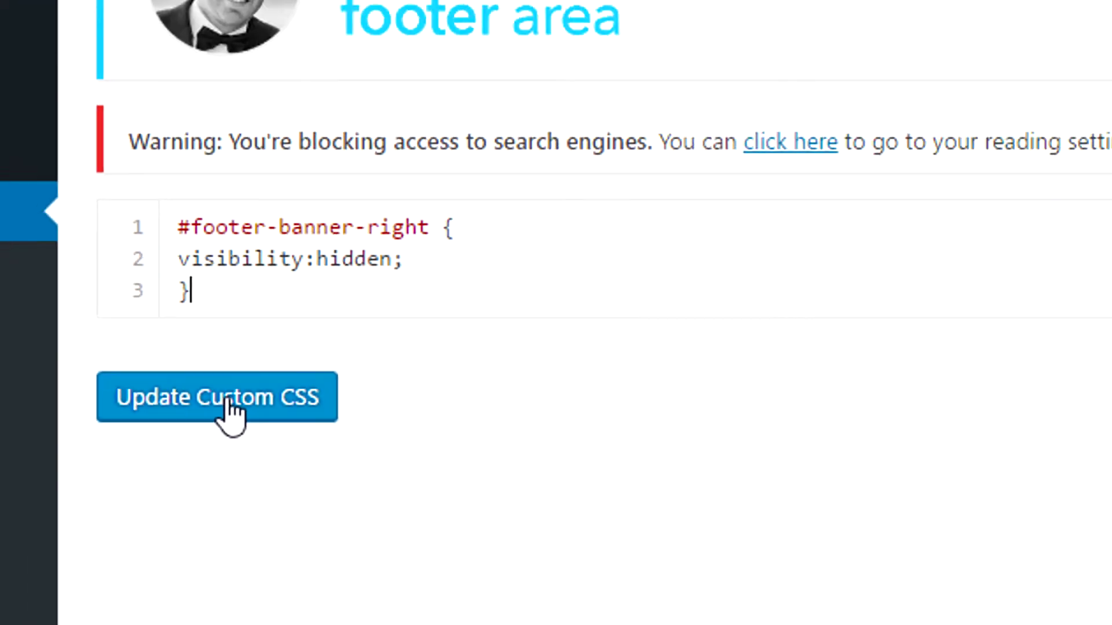
# Step: Save the #footer-banner-right visibility:hidden rule and reload the live site to check the footer
pyautogui.click(149, 290)
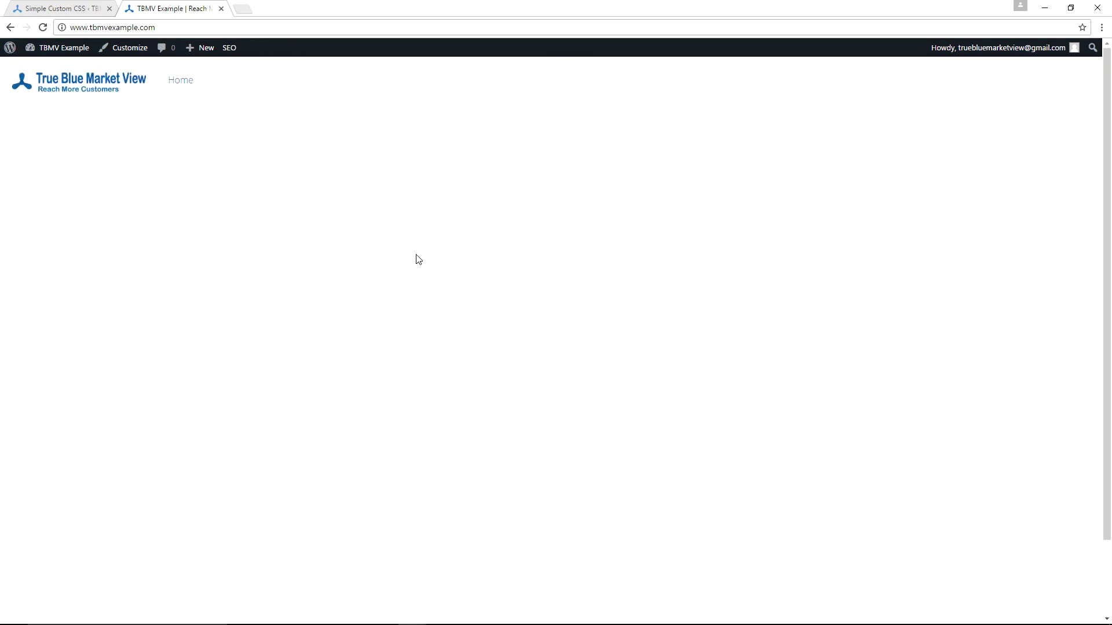
pyautogui.press('F5')
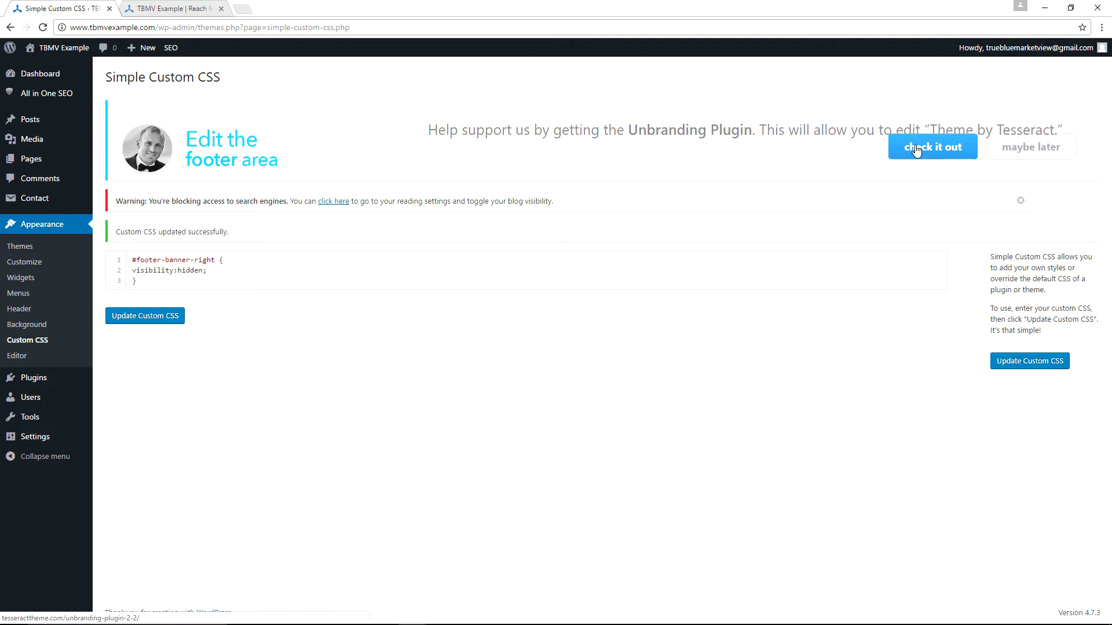
# Step: Open the Unbranding Plugin offer page and add the $50.00 plugin to the cart
pyautogui.click(915, 150)
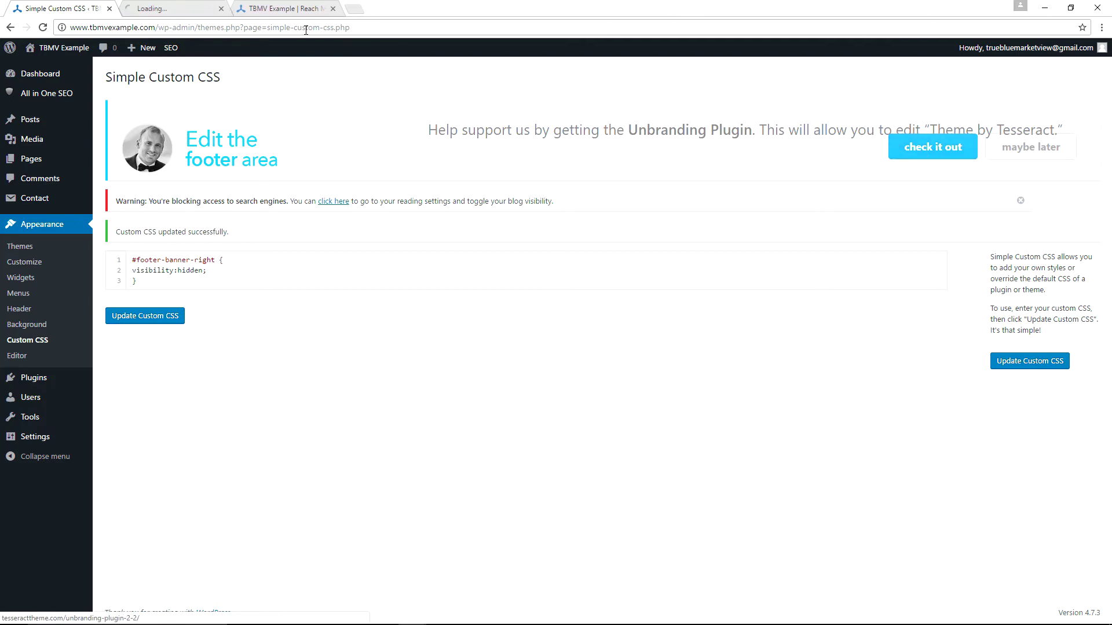
pyautogui.click(168, 8)
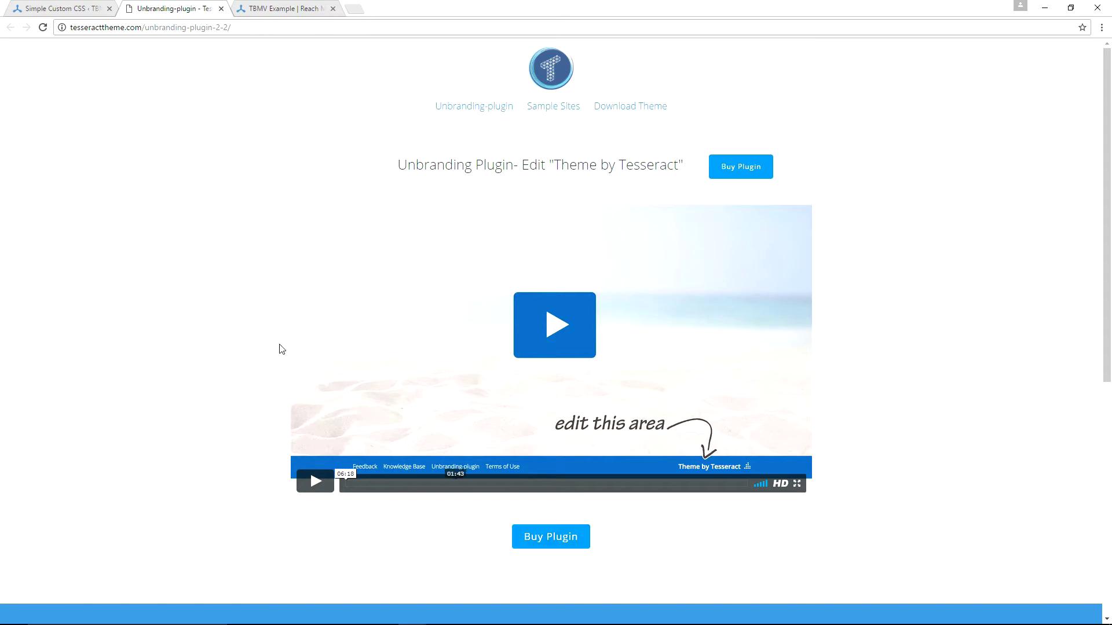
pyautogui.click(567, 539)
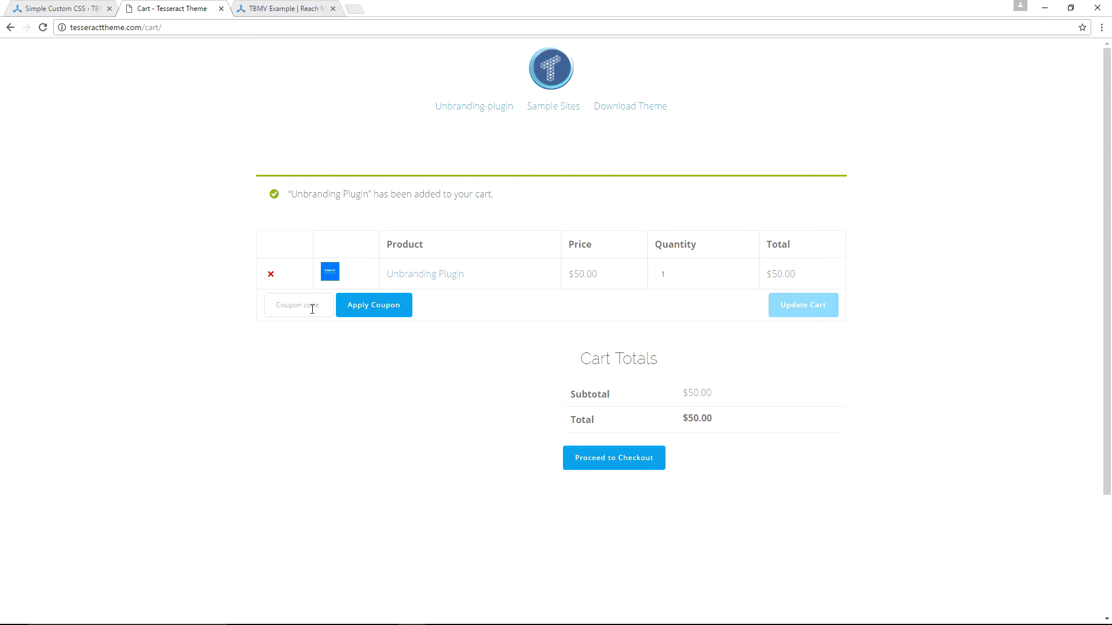
# Step: Apply coupon code thanks20, lowering the cart total to $30.00
pyautogui.click(298, 306)
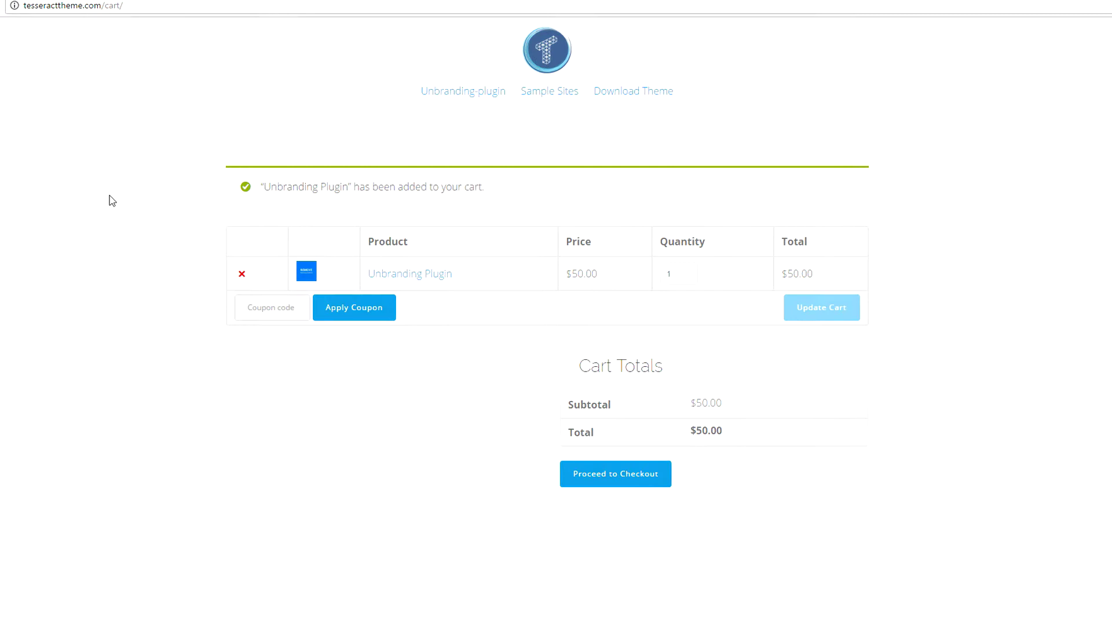
pyautogui.write('thanks20')
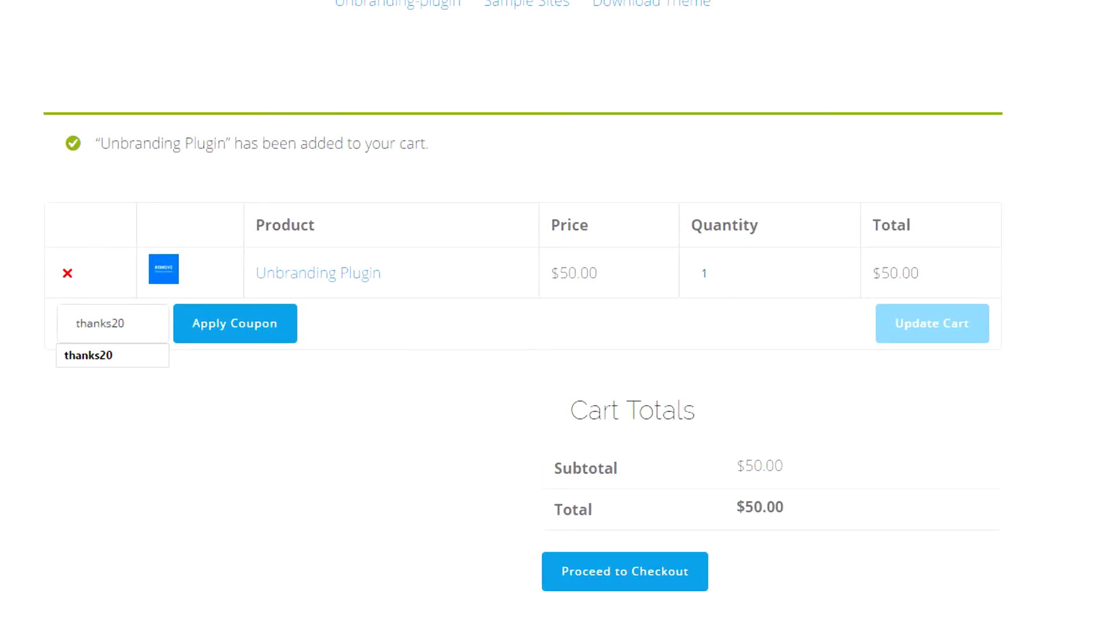
pyautogui.click(234, 322)
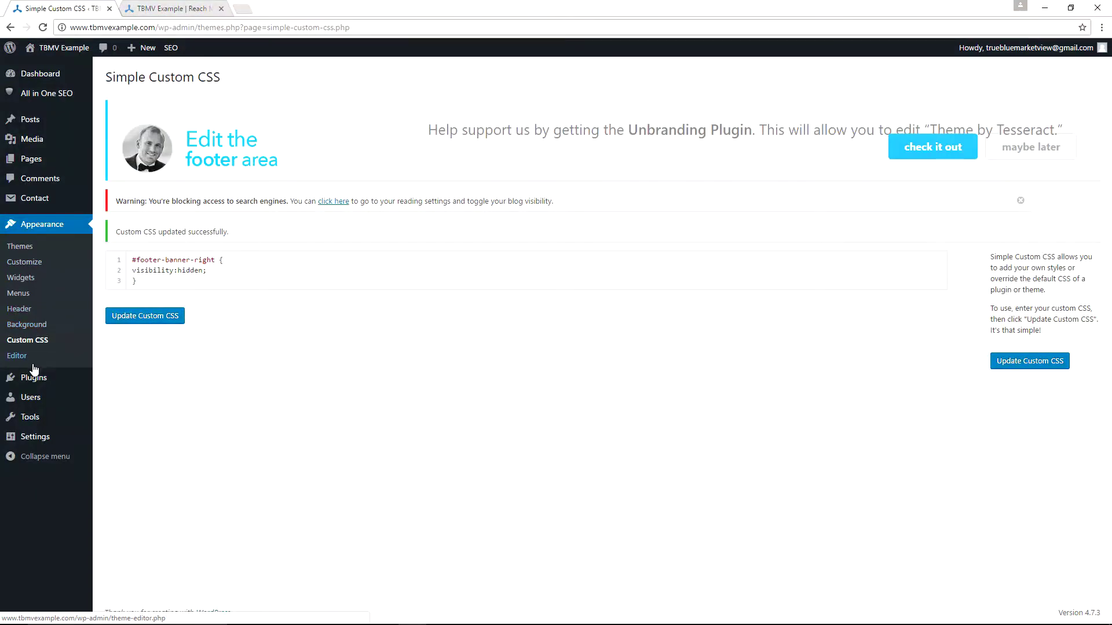
# Step: Go to Installed Plugins and deactivate Simple Custom CSS
pyautogui.moveTo(34, 379)
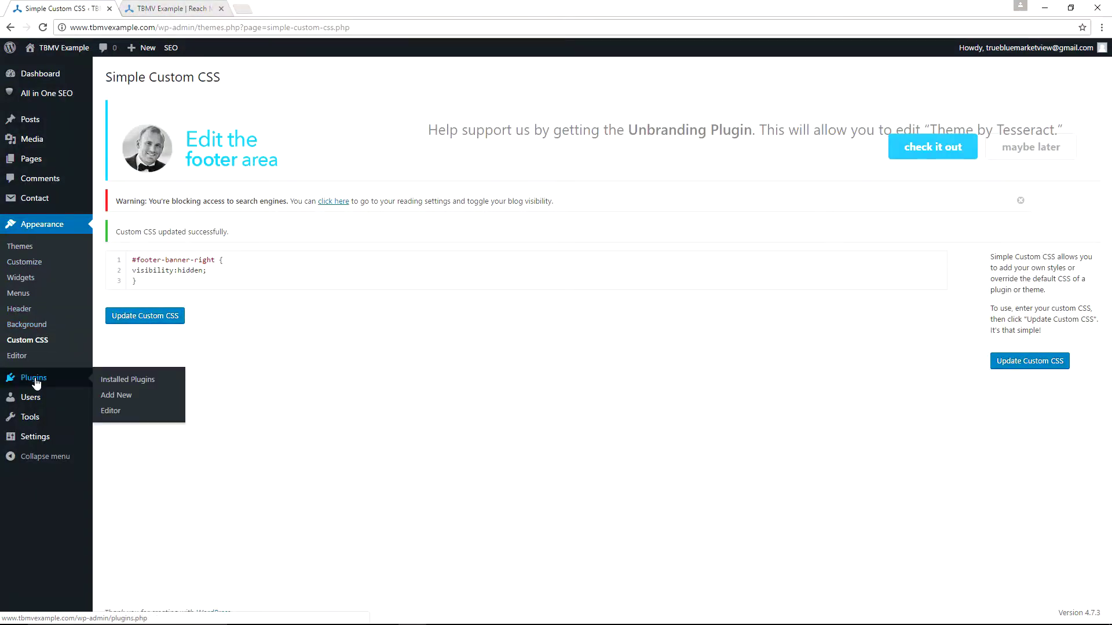
pyautogui.click(123, 381)
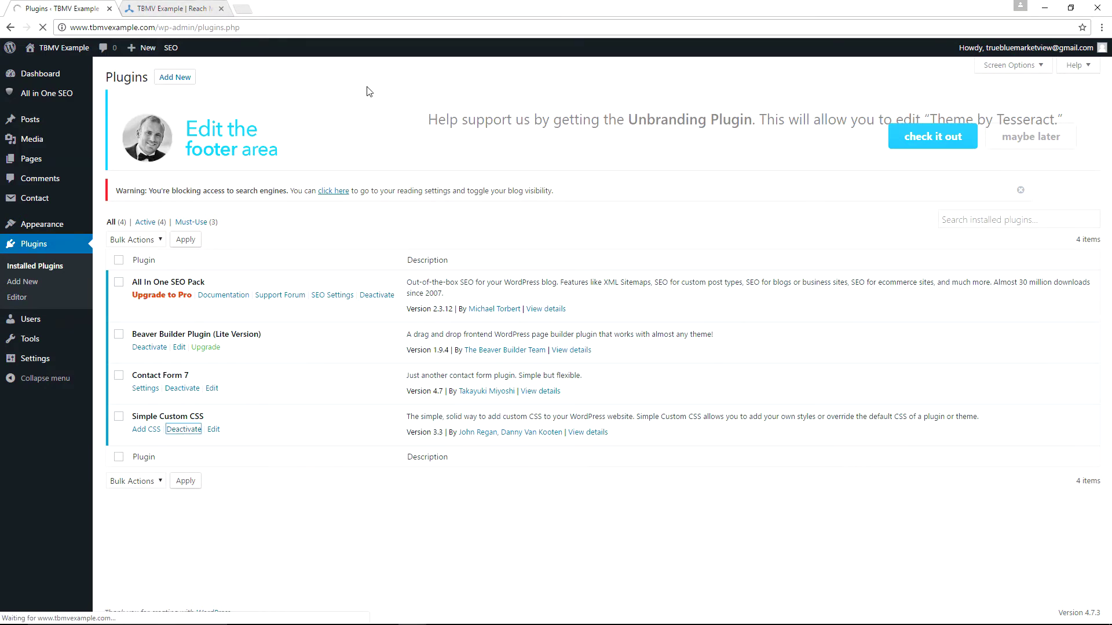
# Step: Reload the live site and scroll to its footer to check it without the custom CSS
pyautogui.click(190, 9)
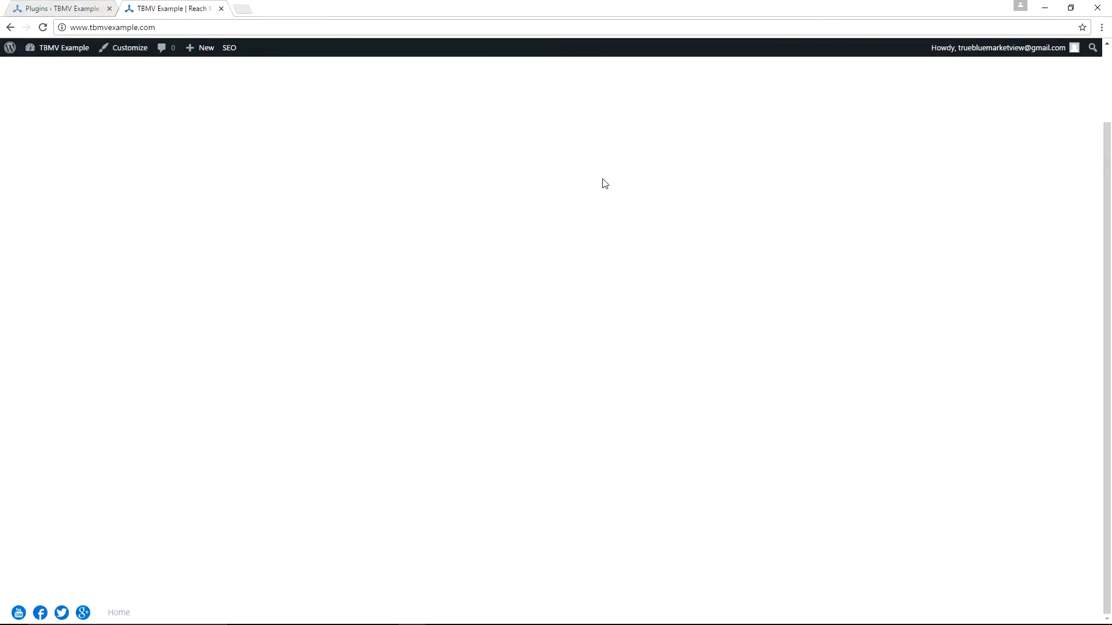
pyautogui.scroll(3, 590, 302)
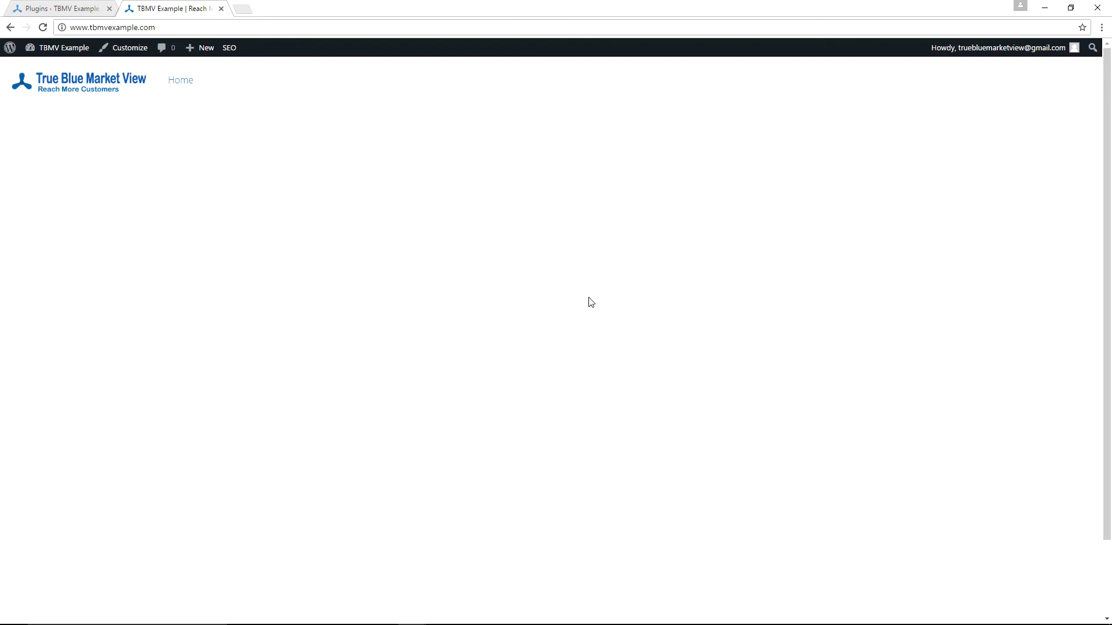
pyautogui.press('F5')
pyautogui.scroll(-2, 503, 246)
pyautogui.moveTo(1010, 605)
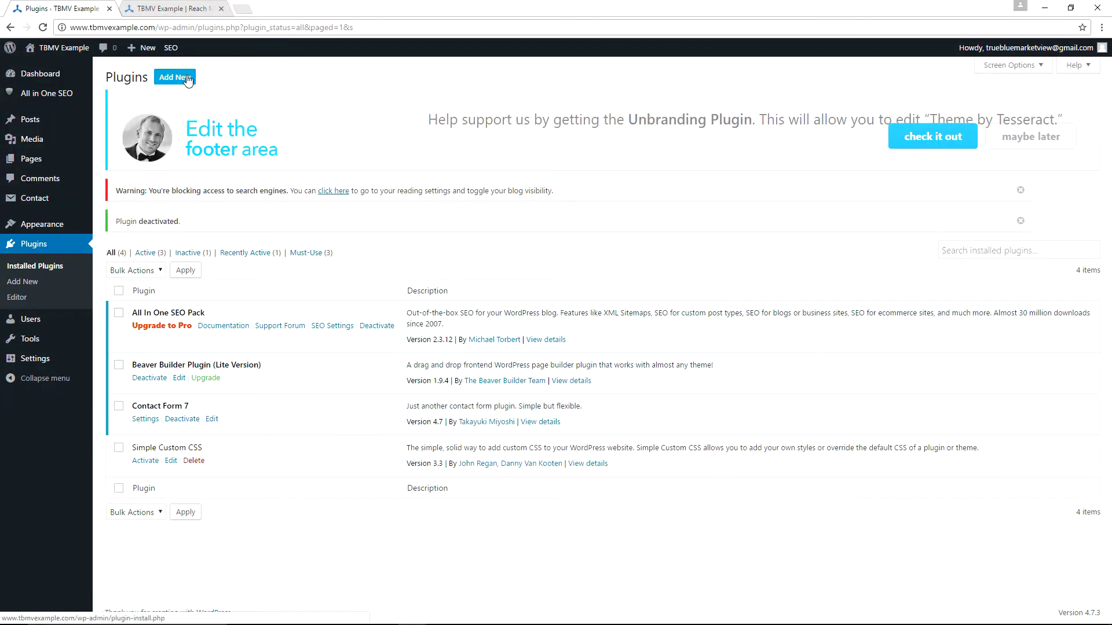
# Step: Upload tesseract-remove-branding-master.zip, install it, and activate Tesseract Remove Branding
pyautogui.click(187, 79)
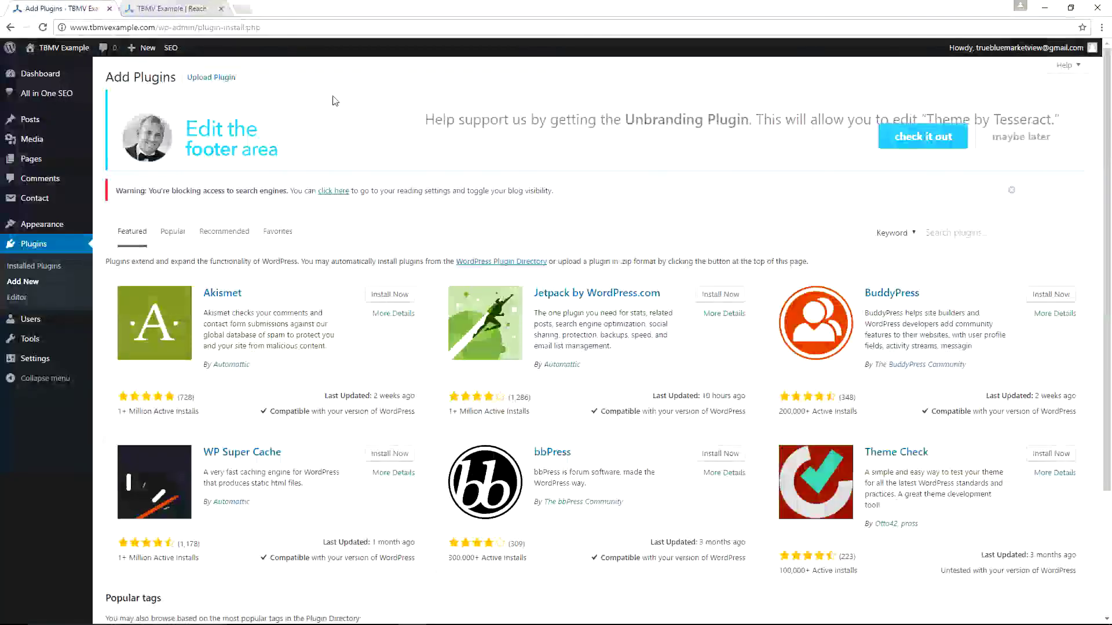
pyautogui.click(230, 84)
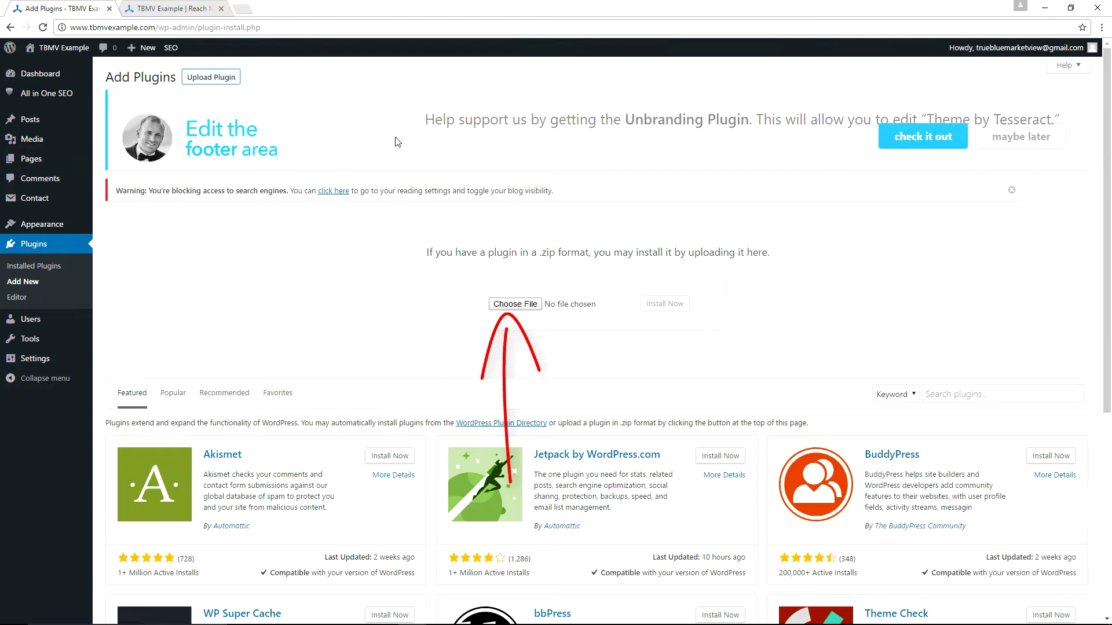
pyautogui.click(528, 307)
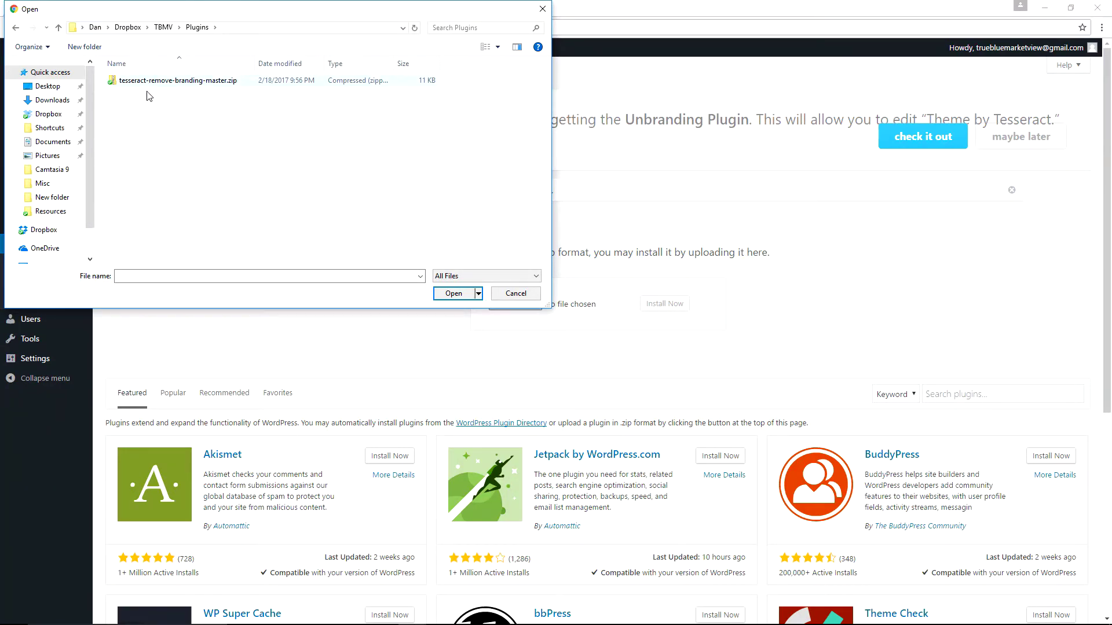
pyautogui.click(150, 82)
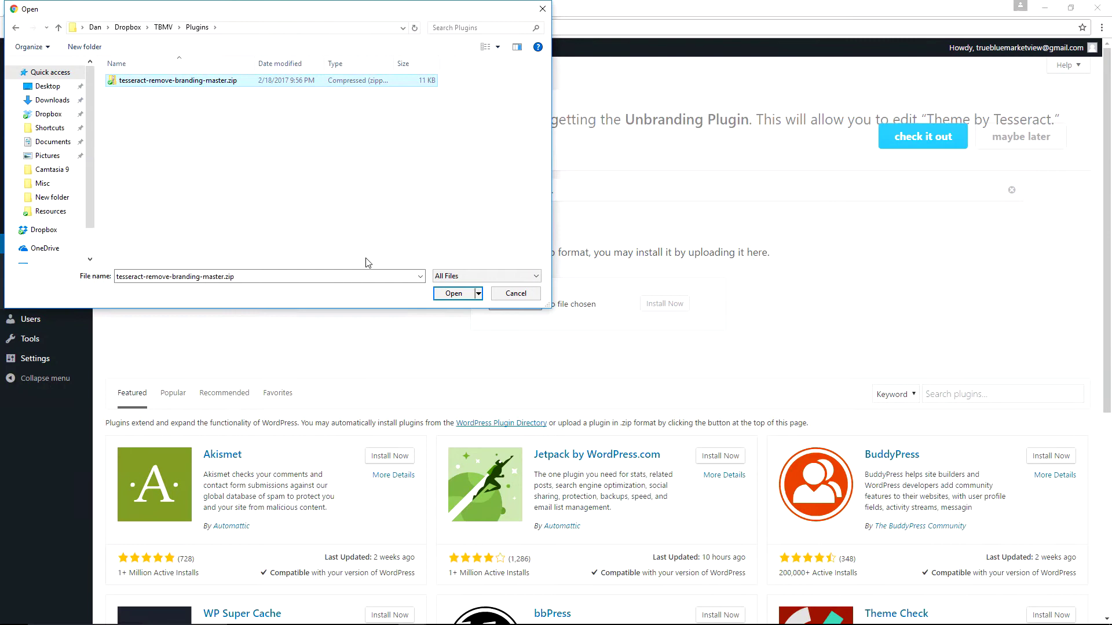
pyautogui.click(452, 294)
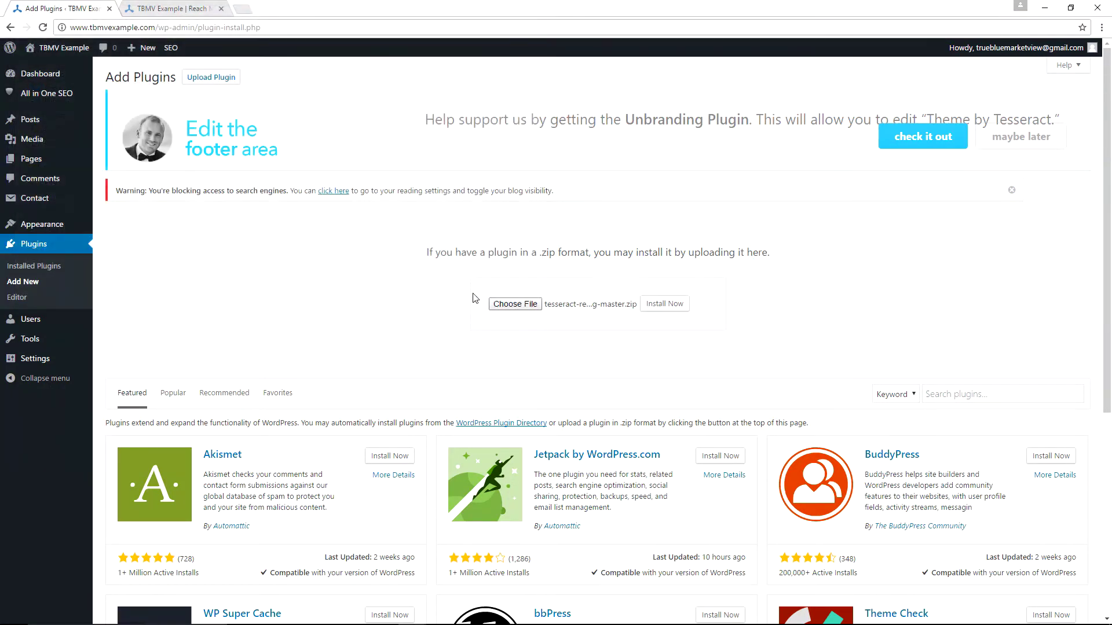
pyautogui.click(674, 305)
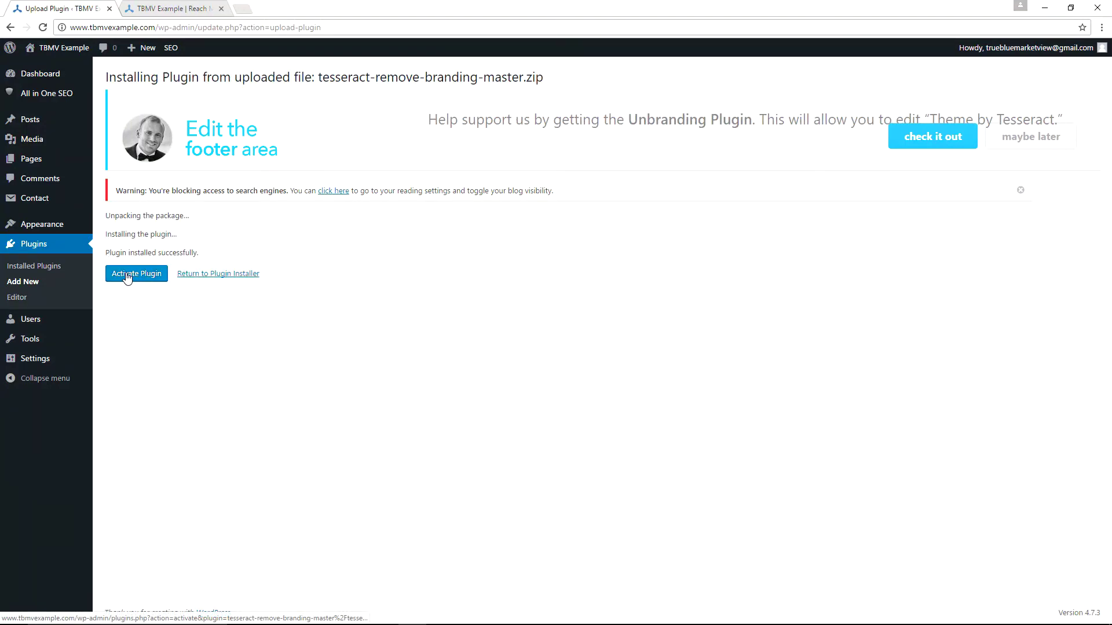
pyautogui.click(127, 276)
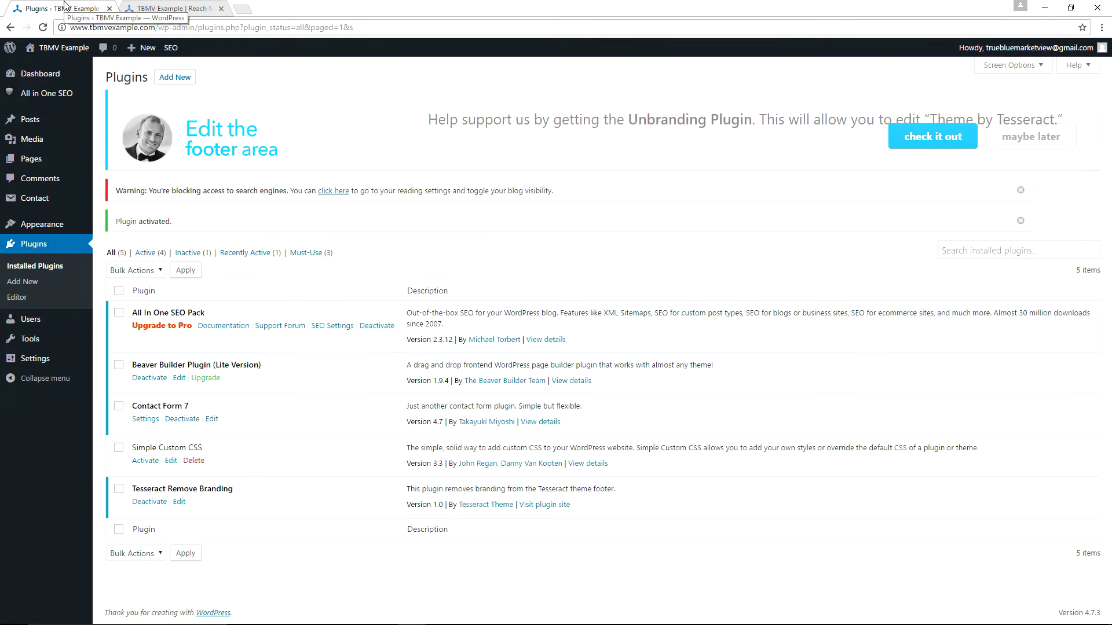
# Step: Open the Tesseract theme's Customizer at its Footer Options section
pyautogui.moveTo(63, 227)
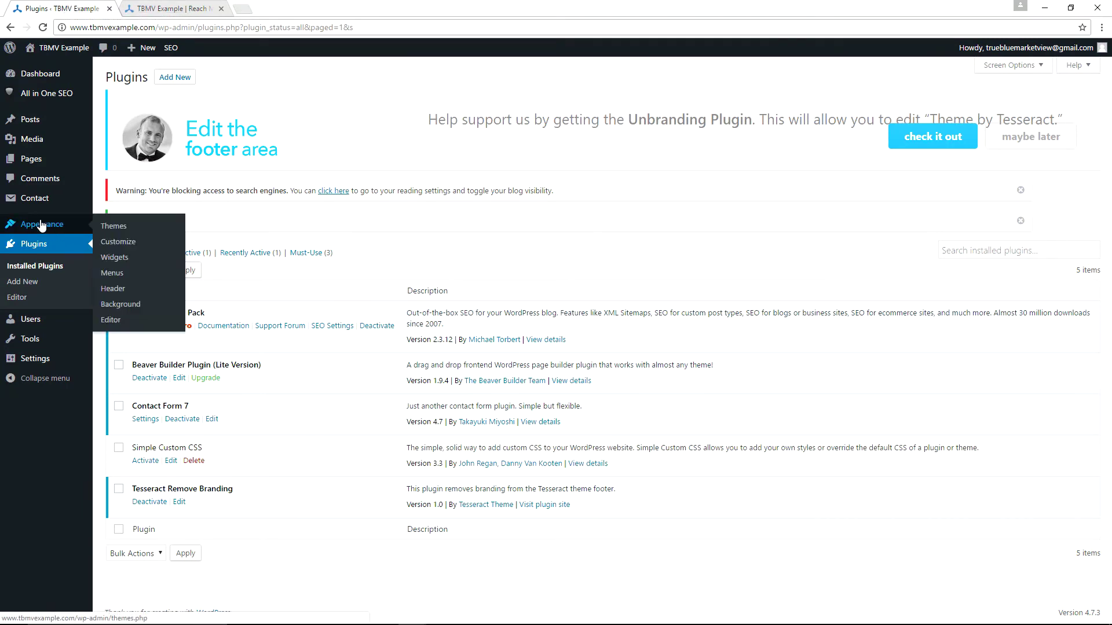
pyautogui.click(120, 246)
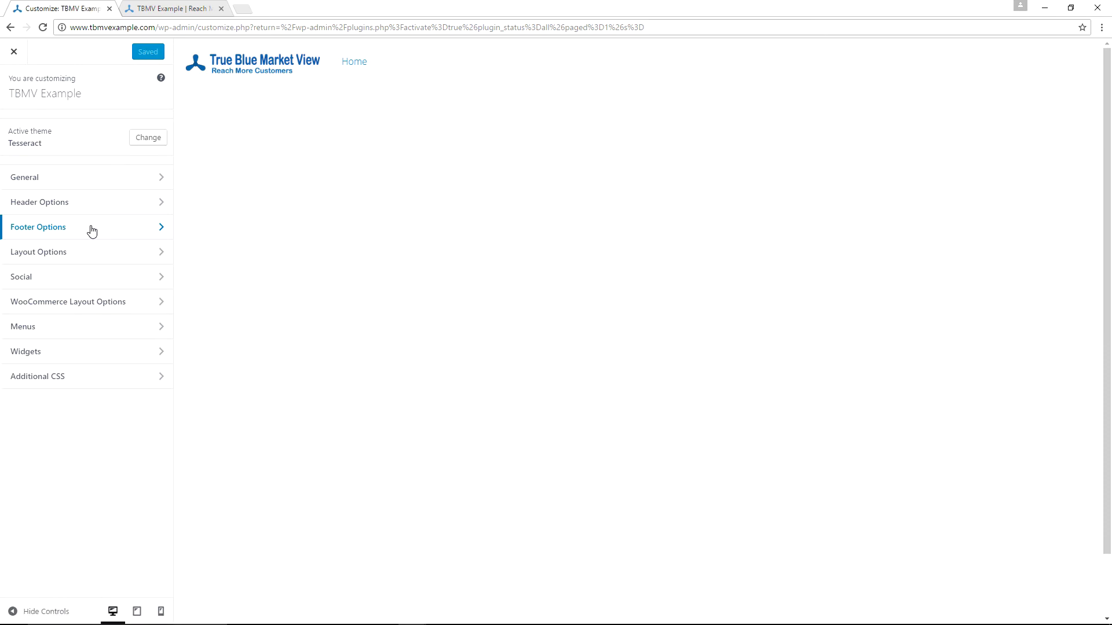
pyautogui.click(92, 231)
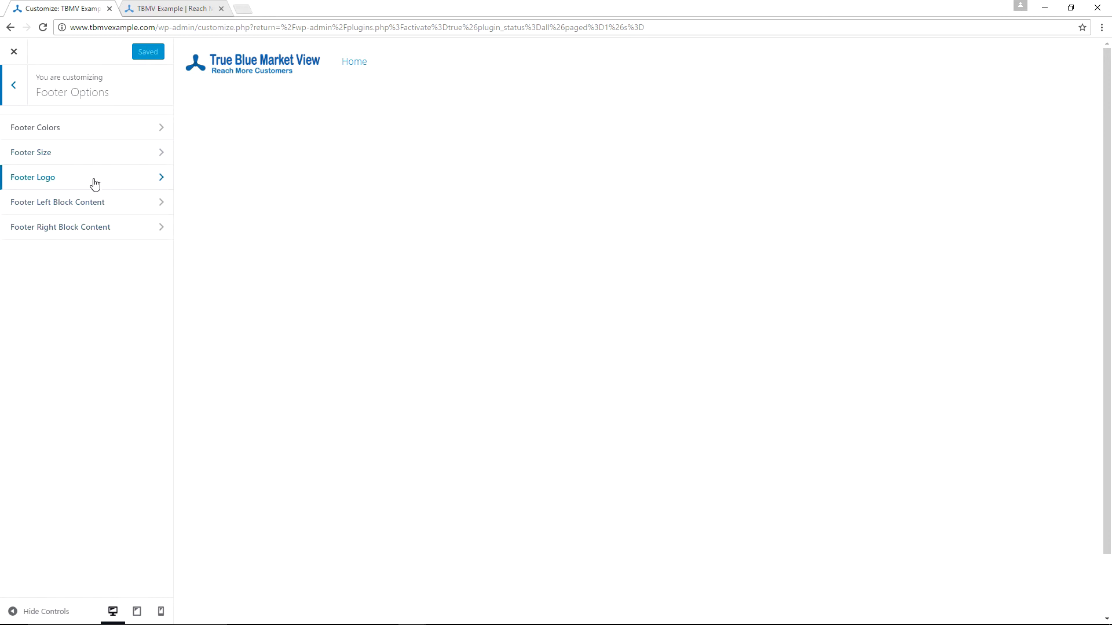
# Step: Replace the right footer block's credit HTML with Social Icons
pyautogui.click(134, 231)
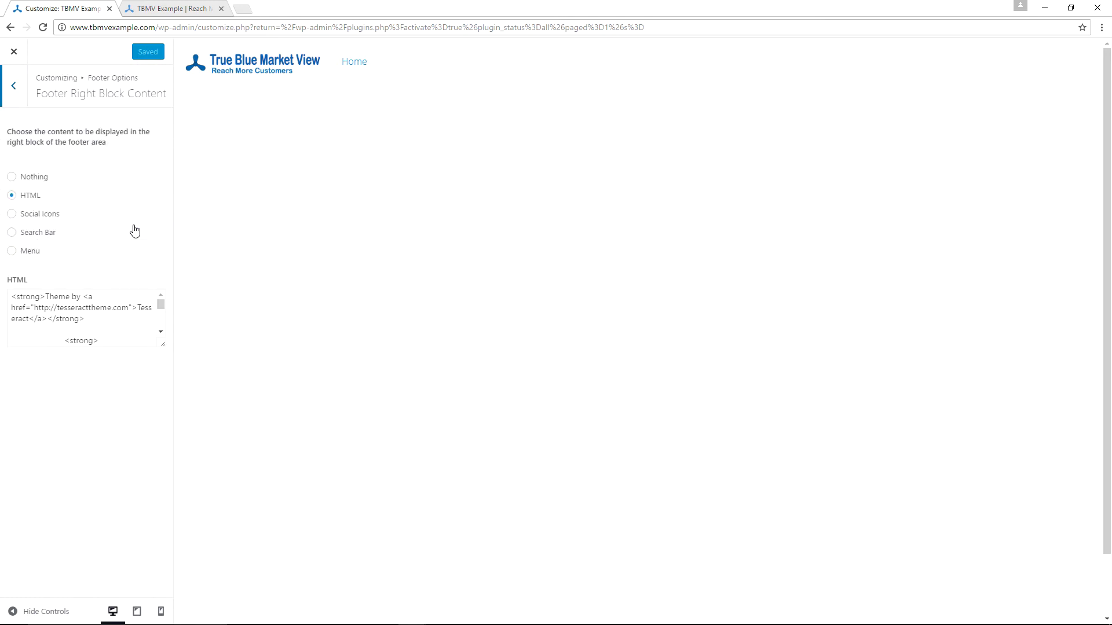
pyautogui.click(91, 323)
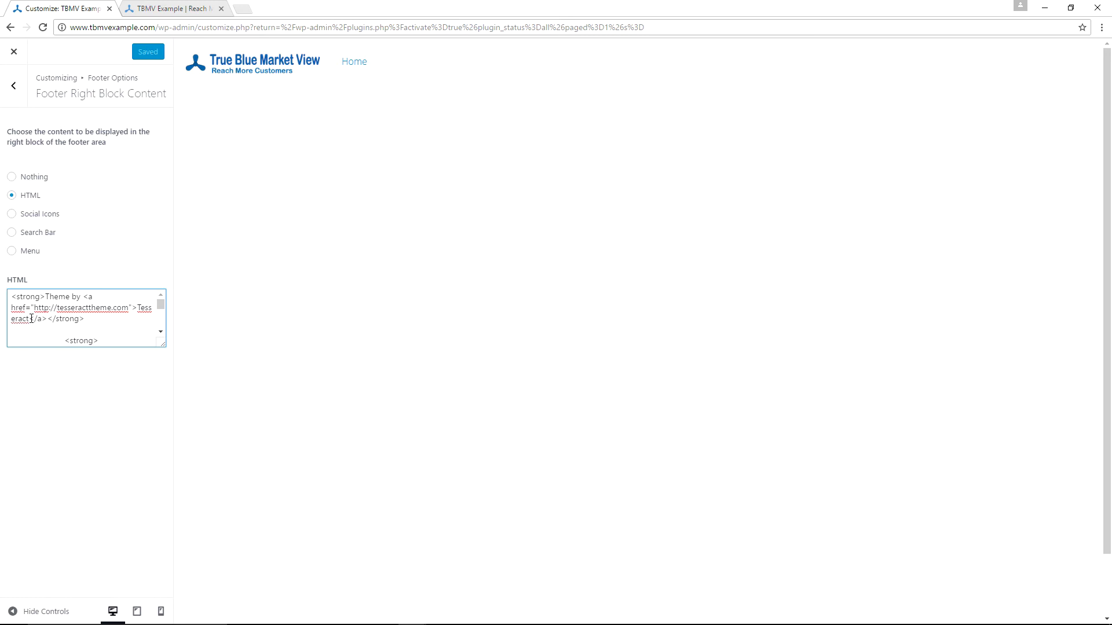
pyautogui.click(11, 178)
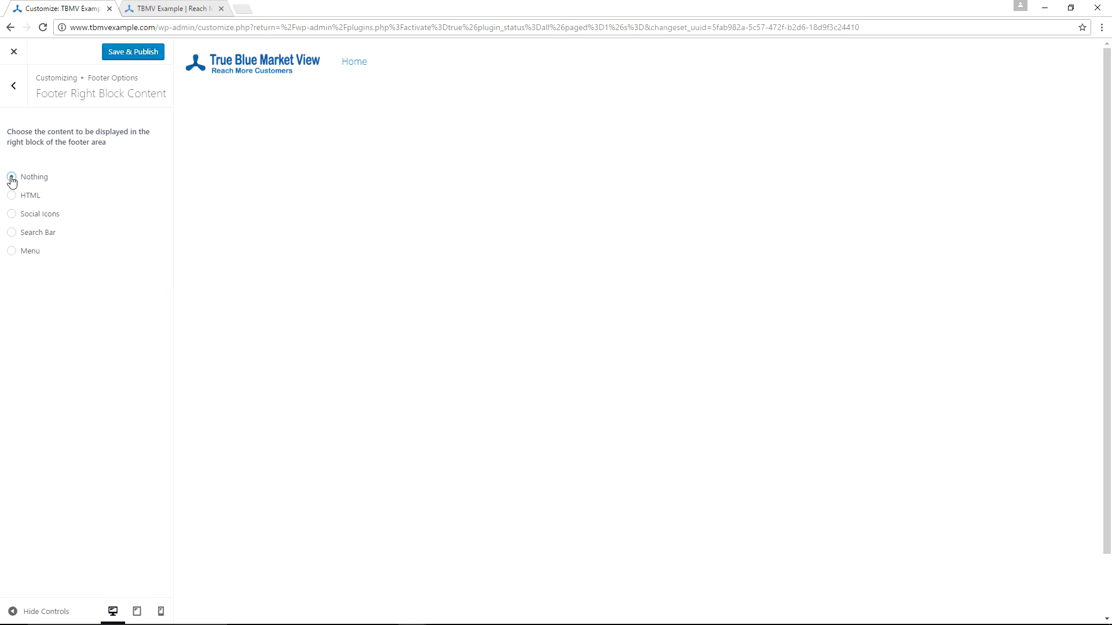
pyautogui.click(12, 215)
pyautogui.scroll(-5, 498, 256)
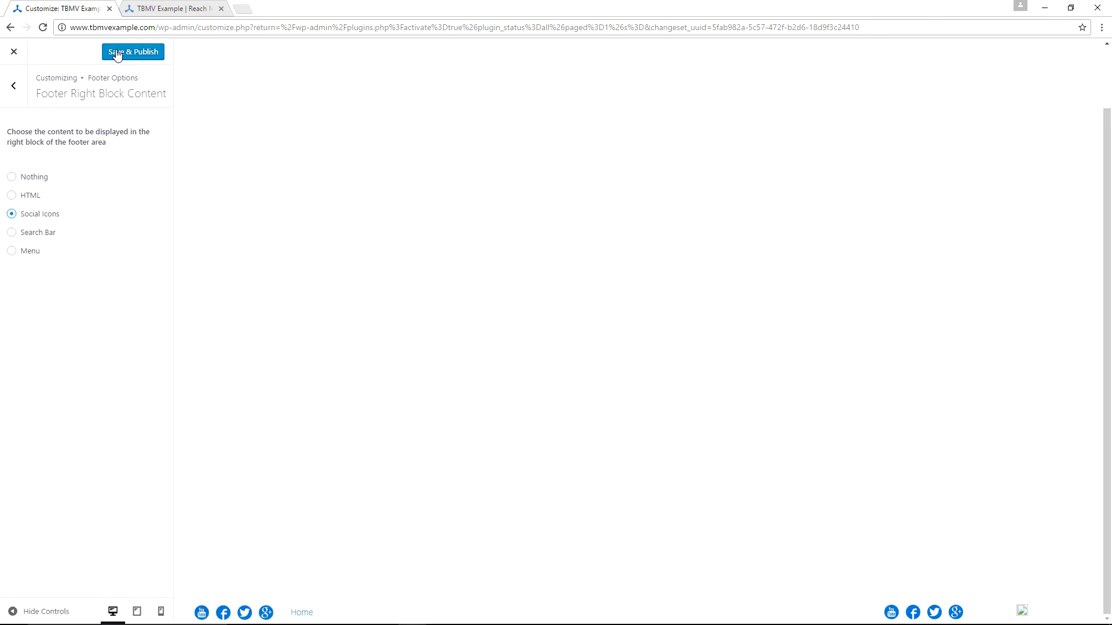
# Step: Set the left footer block to the site logo, publish, and view the live site
pyautogui.click(14, 86)
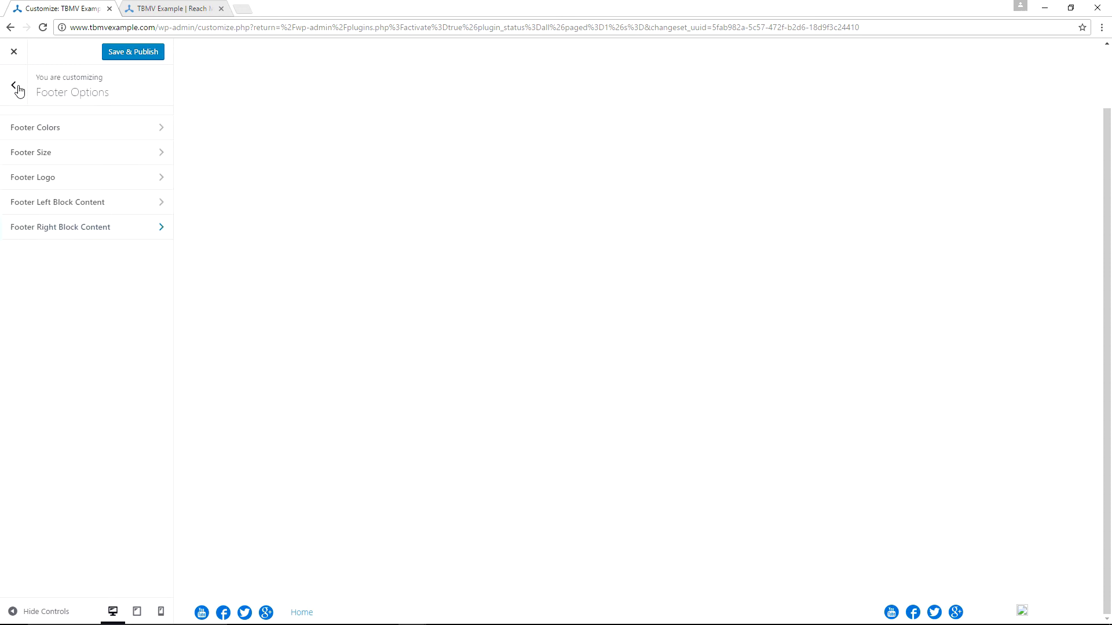
pyautogui.click(70, 201)
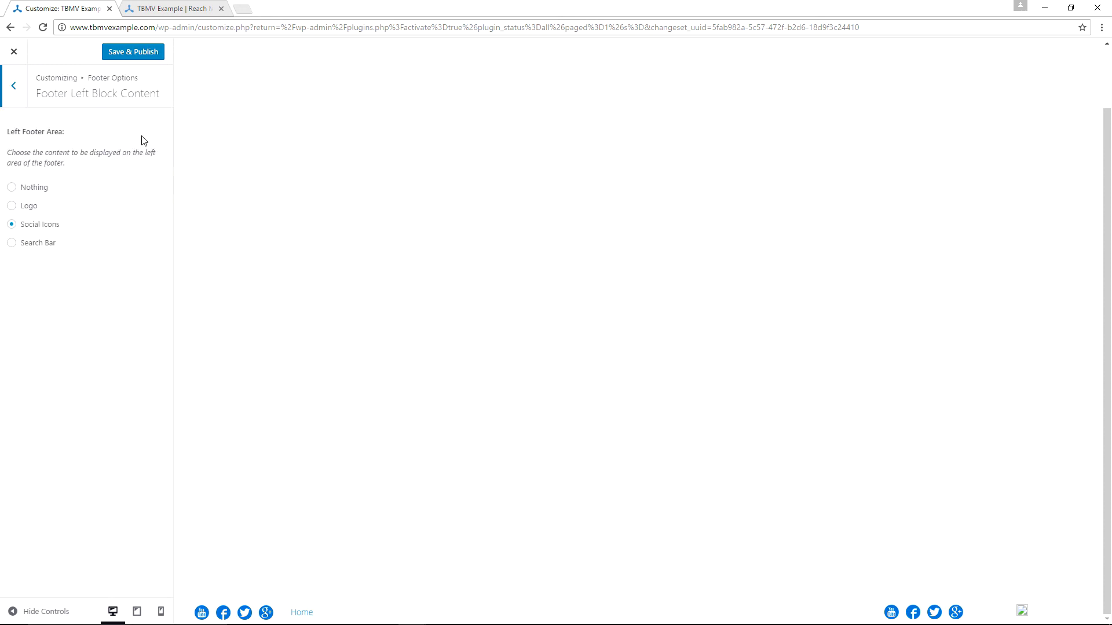
pyautogui.click(11, 206)
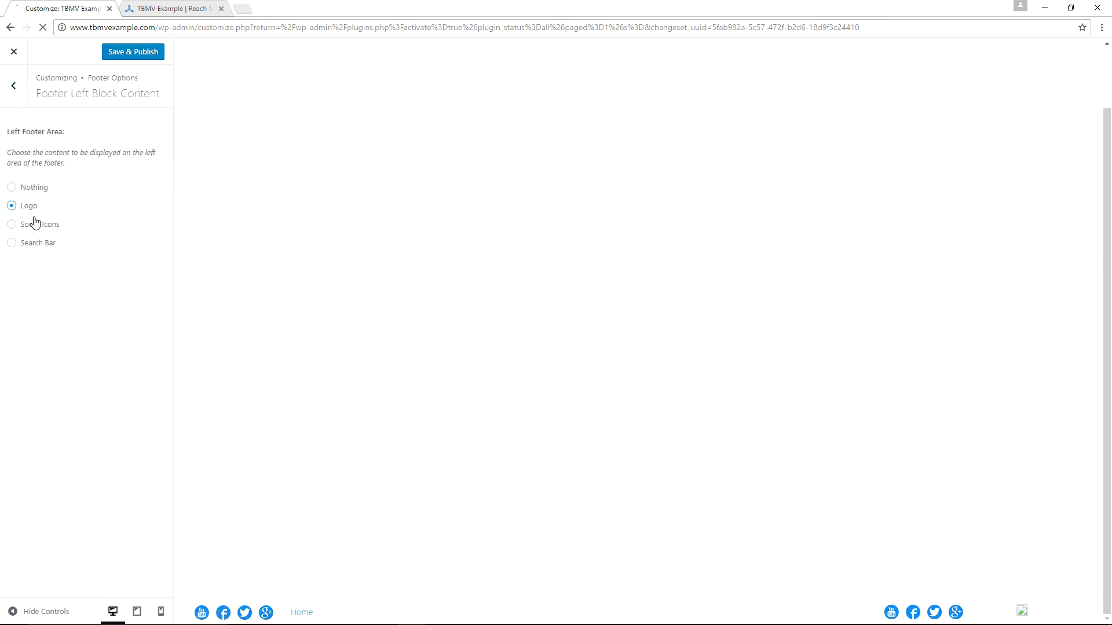
pyautogui.click(120, 53)
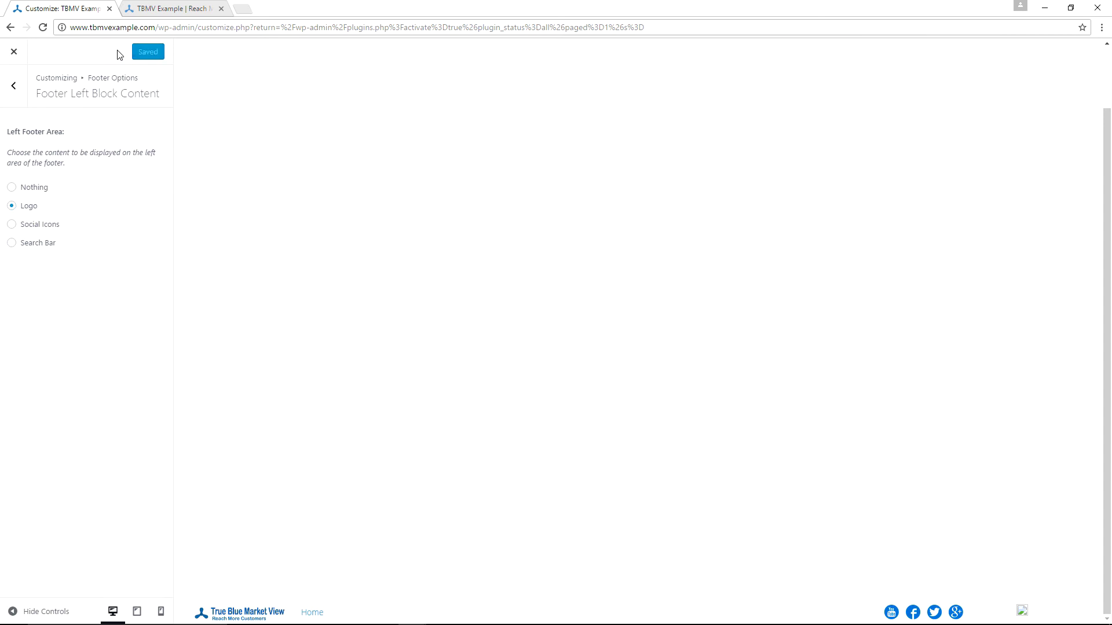
pyautogui.click(159, 10)
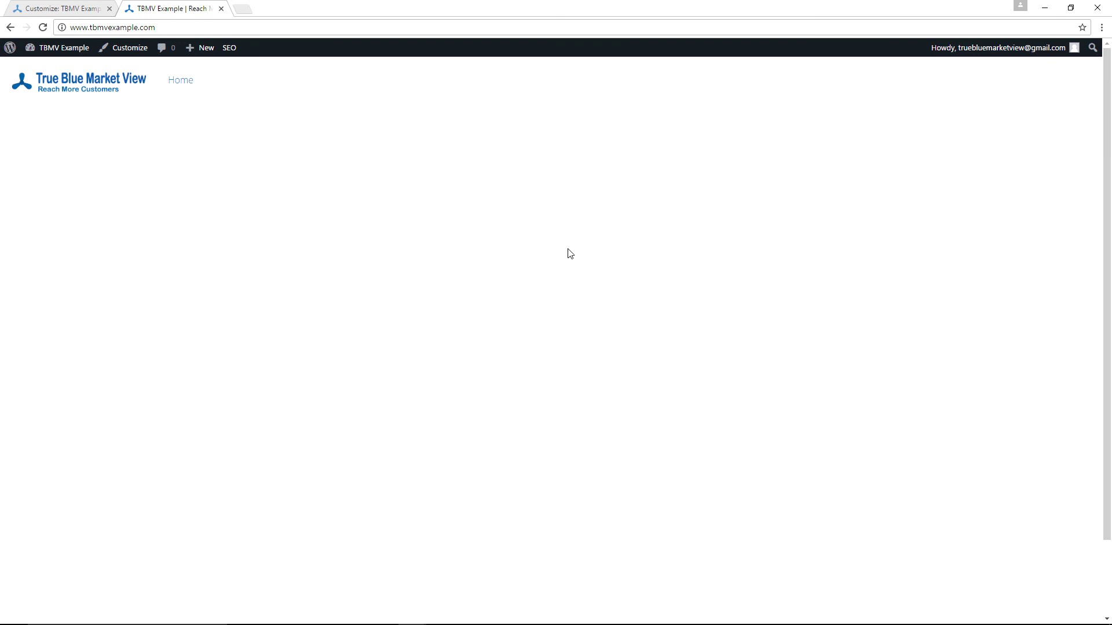
pyautogui.press('F5')
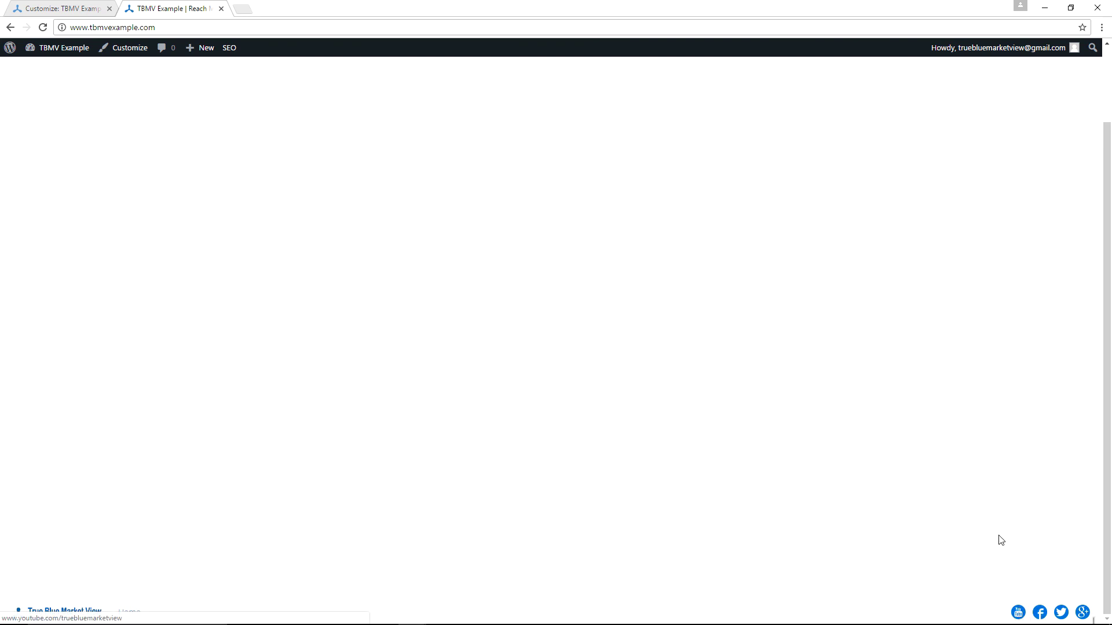
pyautogui.click(58, 8)
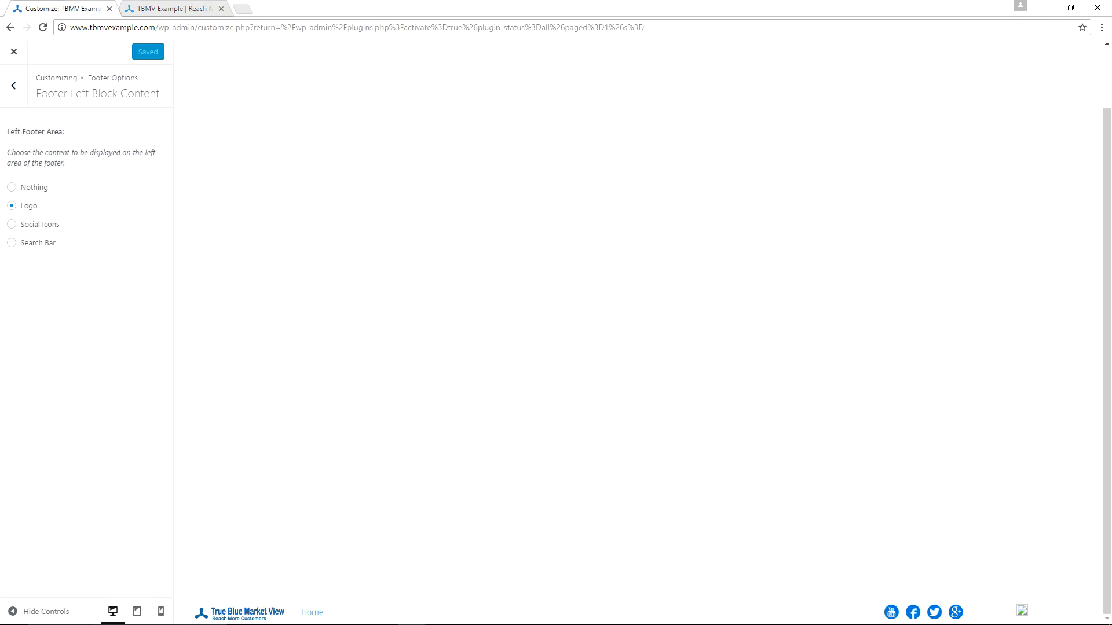
# Step: Set left footer to Social Icons and right footer to Nothing, check the live site, exit the Customizer
pyautogui.press('Down')
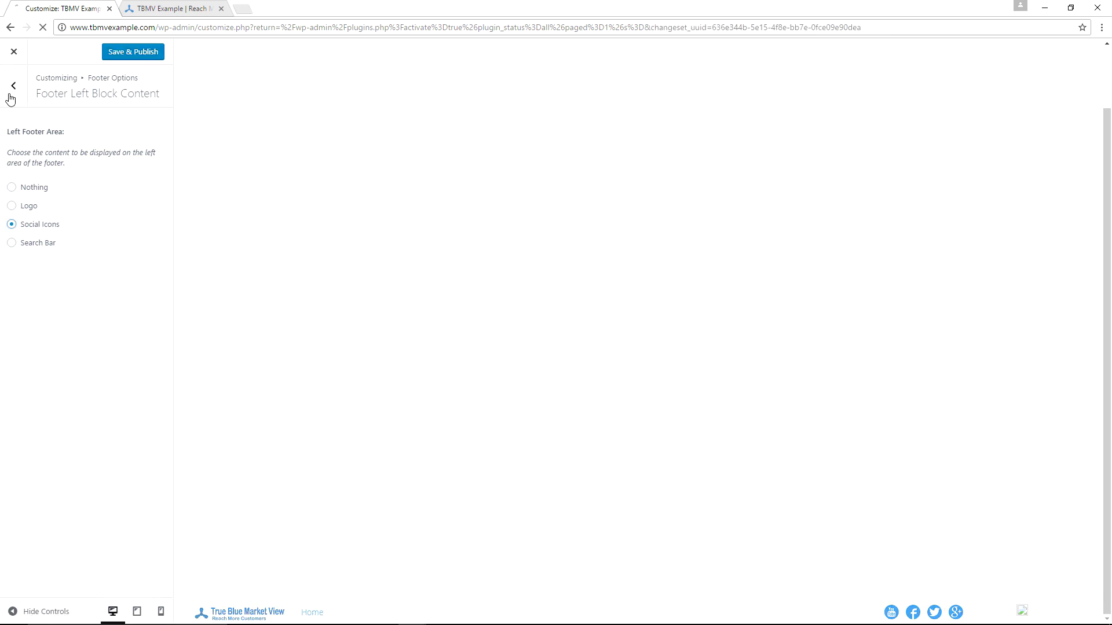
pyautogui.click(15, 87)
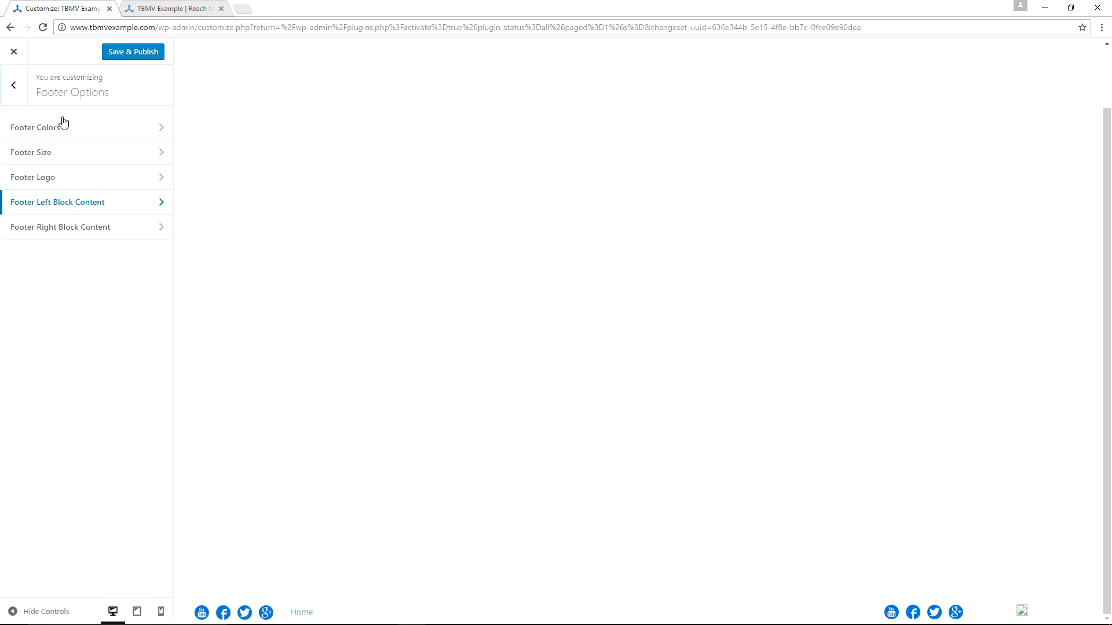
pyautogui.click(106, 226)
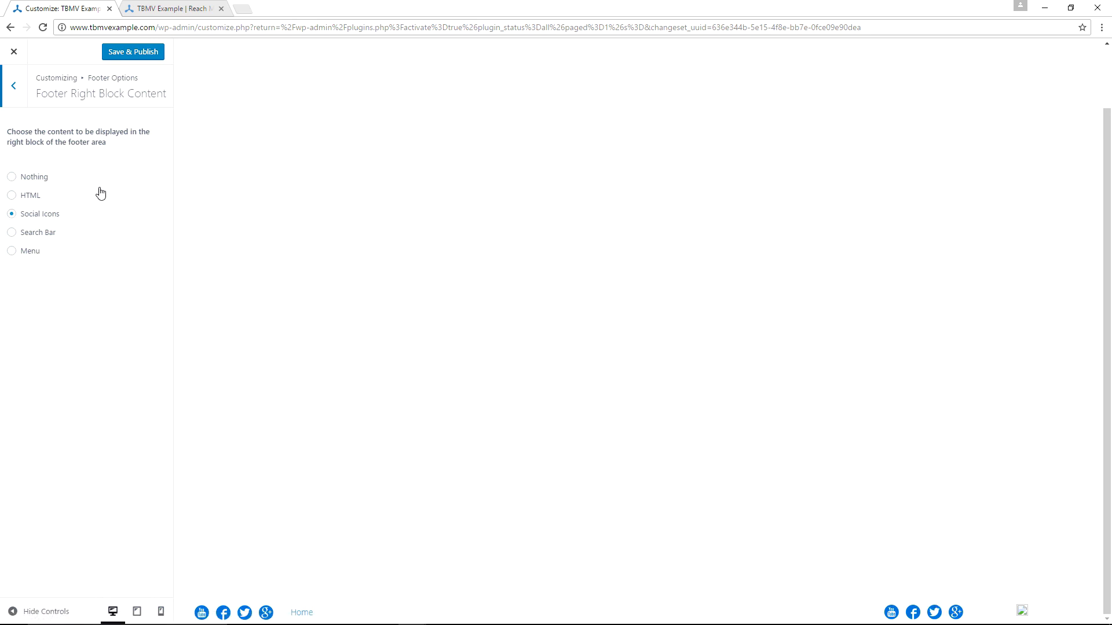
pyautogui.click(11, 177)
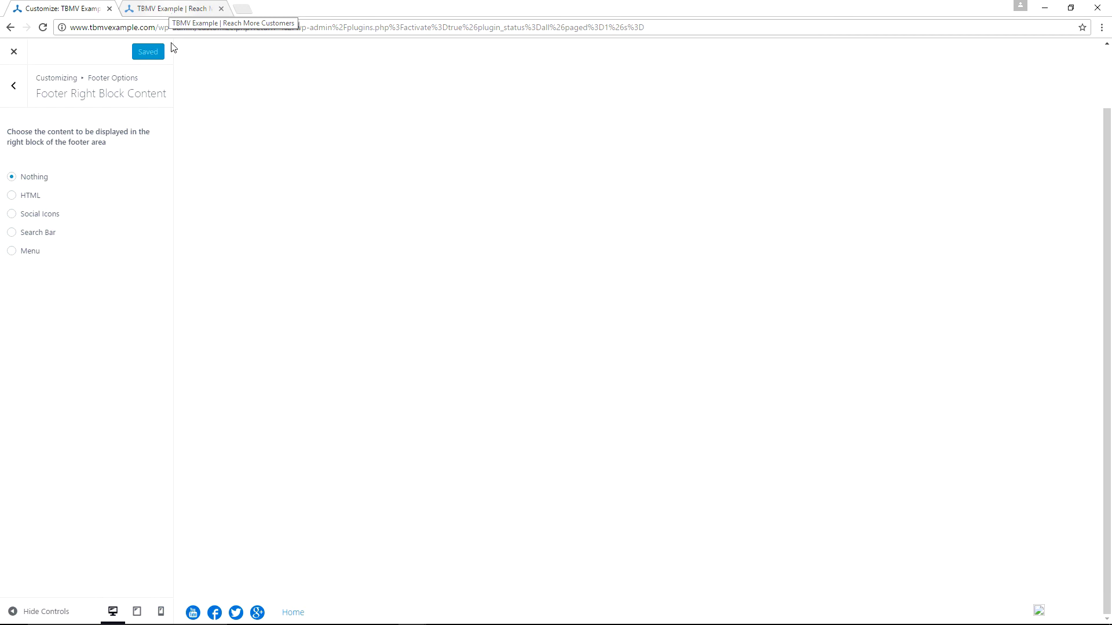
pyautogui.click(171, 8)
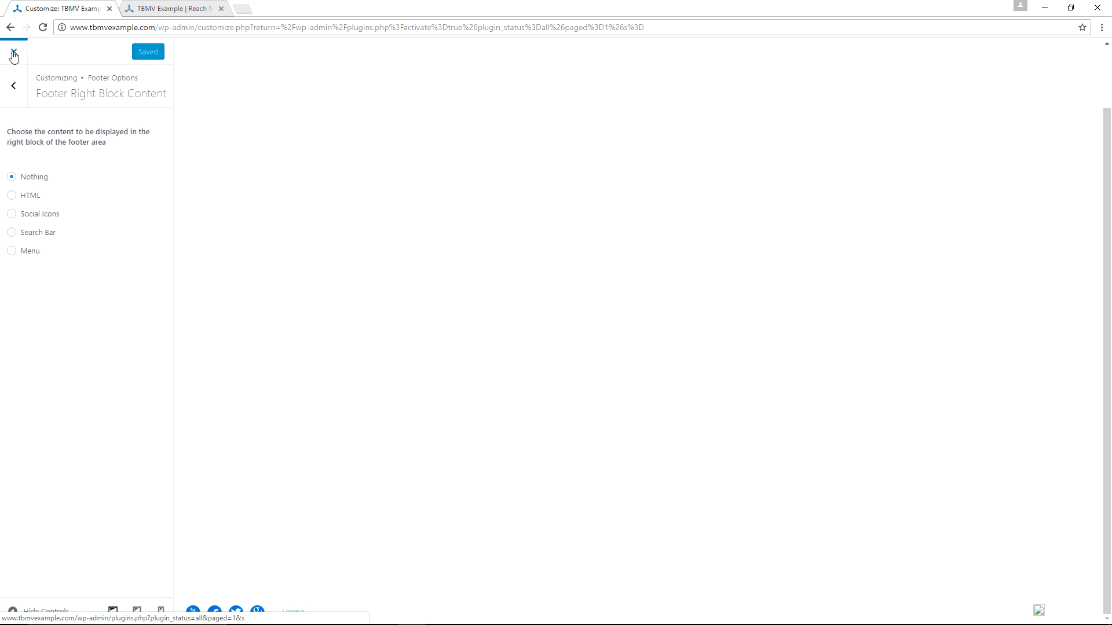
pyautogui.click(12, 53)
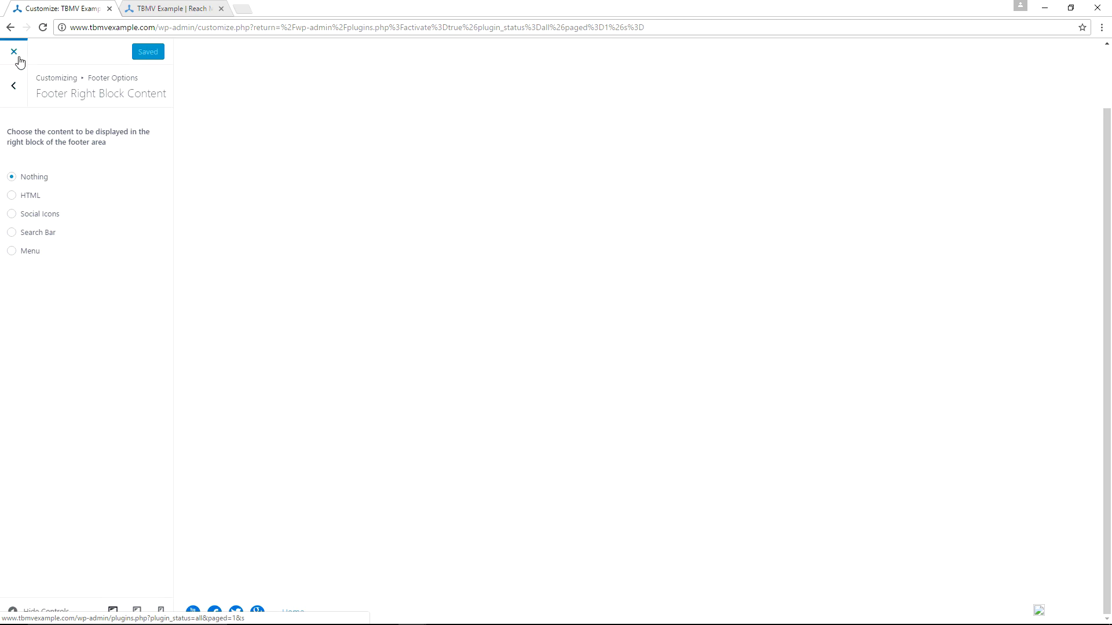